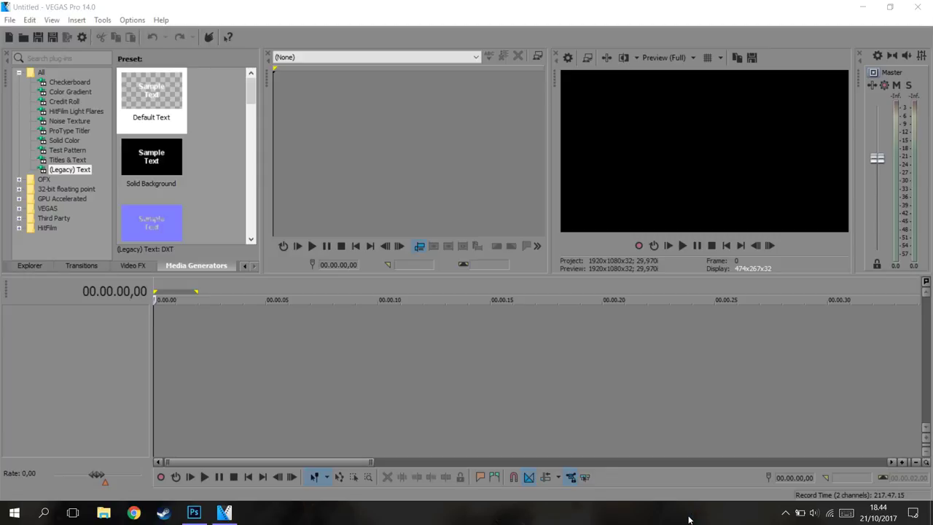
Open the drone city footage video from the Downloads Video folder so that it is added to the timeline
left_click(10, 19)
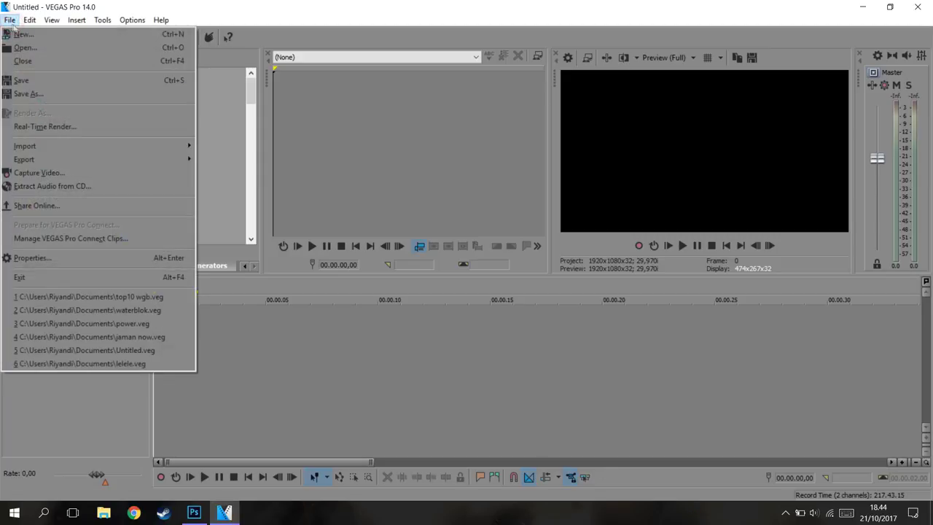
left_click(37, 48)
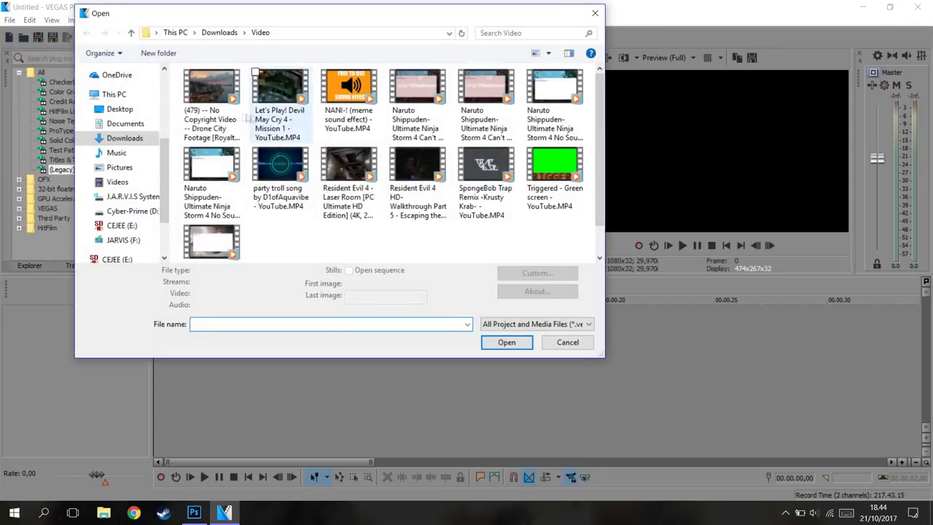
left_click(208, 109)
left_click(505, 349)
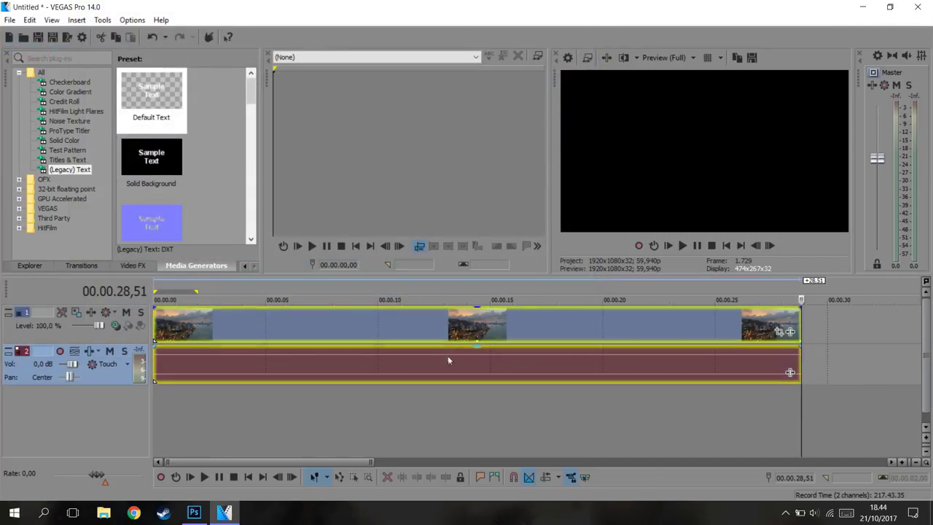
Split the drone footage and its audio at about 22 seconds on the timeline
left_click(577, 327)
key("Right")
key("Right")
key("Right")
key("Right")
key("Right")
key("Right")
key("Right")
key("Right")
key("Right")
key("Right")
key("Right")
key("Right")
key("Right")
key("Right")
key("Right")
key("Right")
key("Right")
key("Right")
key("Right")
key("Right")
key("Right")
key("Right")
key("Right")
key("Right")
key("Right")
key("Right")
key("Right")
key("Right")
key("Right")
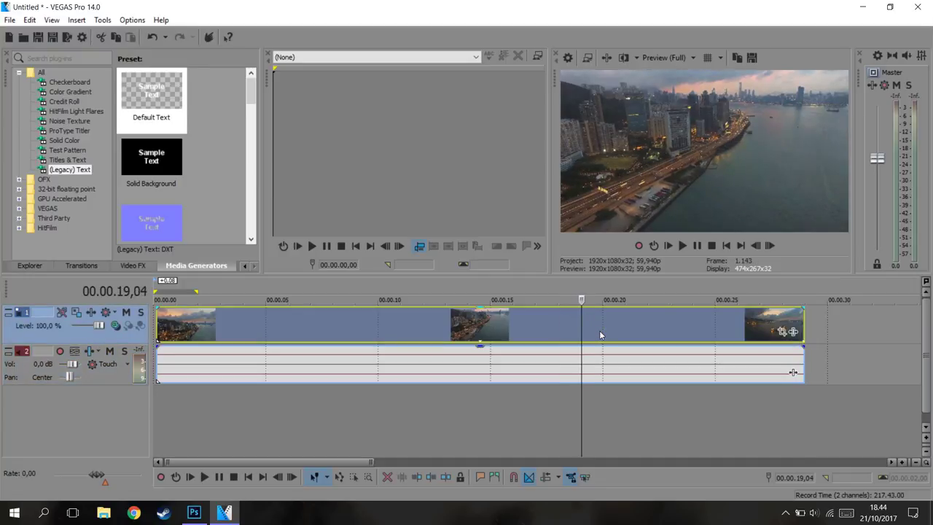
key("Right")
key("Right")
key("Right")
key("Right")
key("Right")
key("Right")
key("Right")
key("Right")
key("Right")
key("Right")
key("Right")
key("Right")
key("Right")
key("Right")
key("Right")
key("Right")
key("Right")
key("Right")
key("Right")
key("Right")
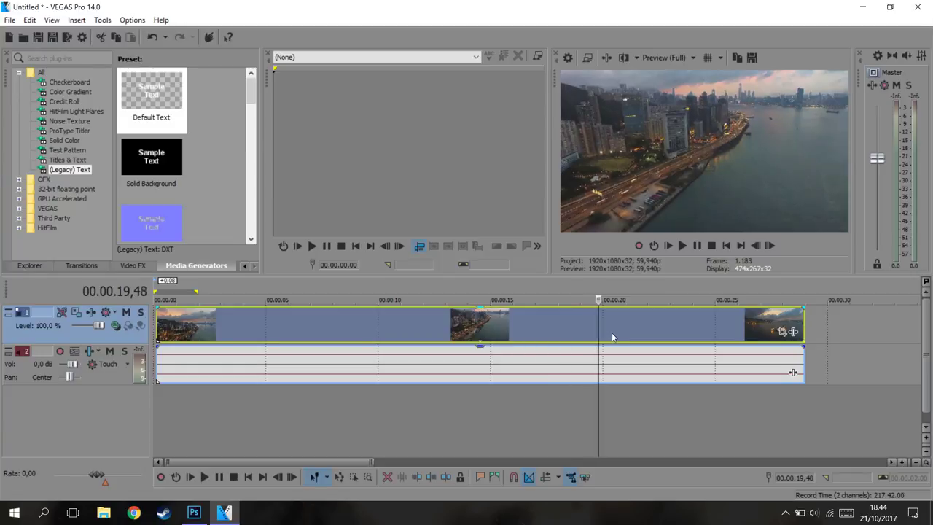
left_click(652, 325)
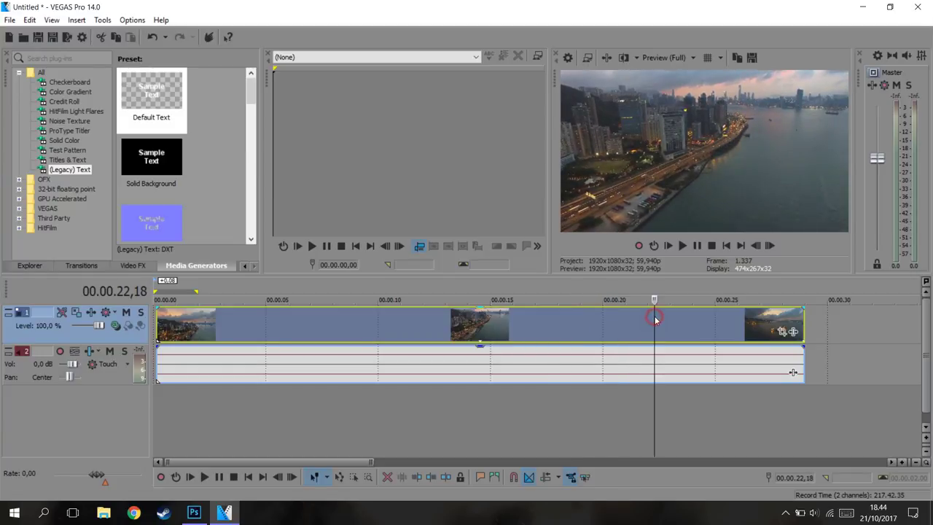
left_click(416, 476)
Move the remaining end part of the footage to the timeline start and insert a new video track above it
left_click_drag(67, 272, 191, 330)
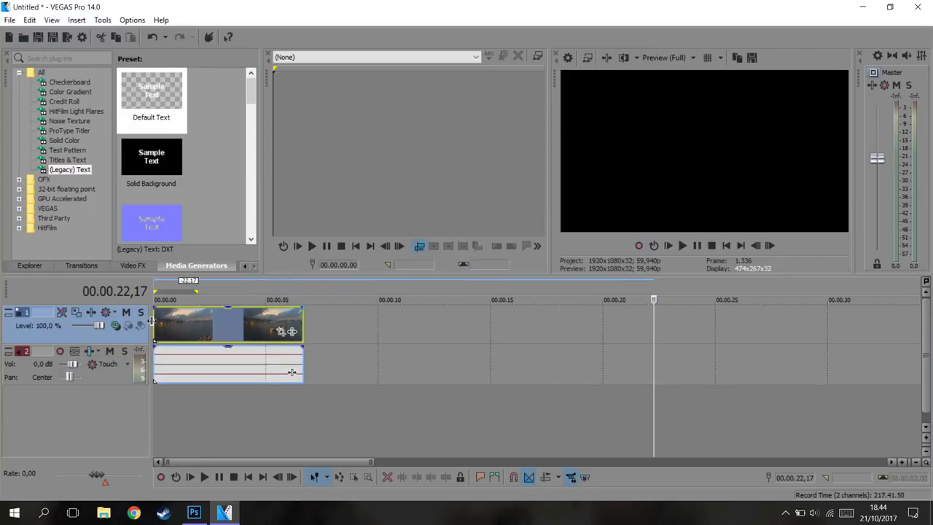
left_click(155, 319)
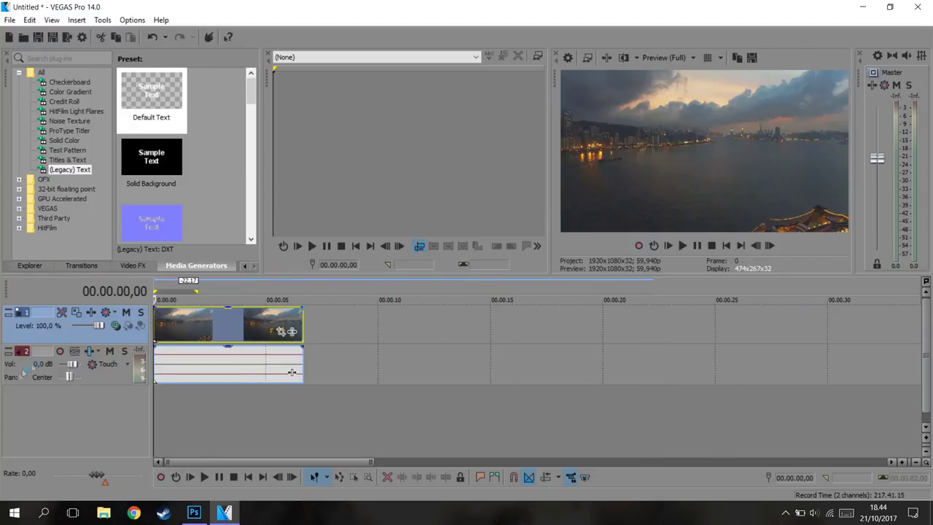
right_click(73, 337)
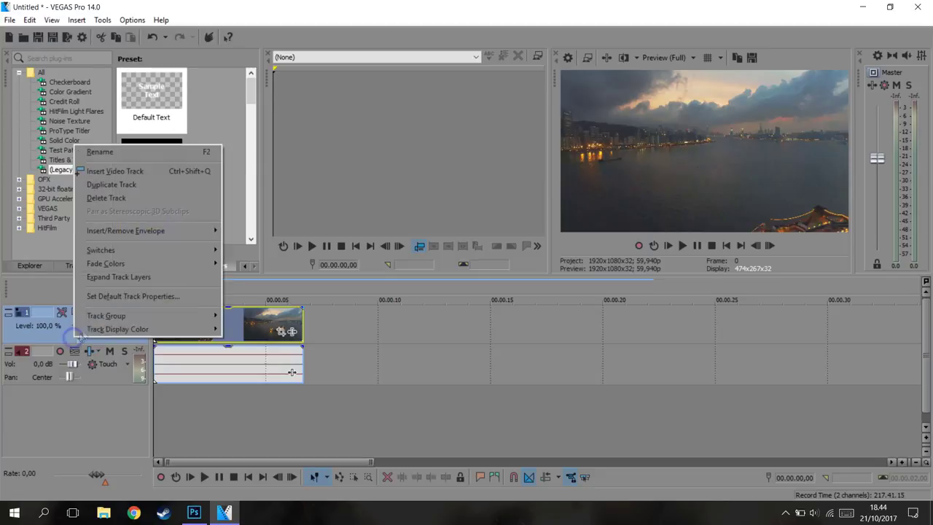
left_click(132, 175)
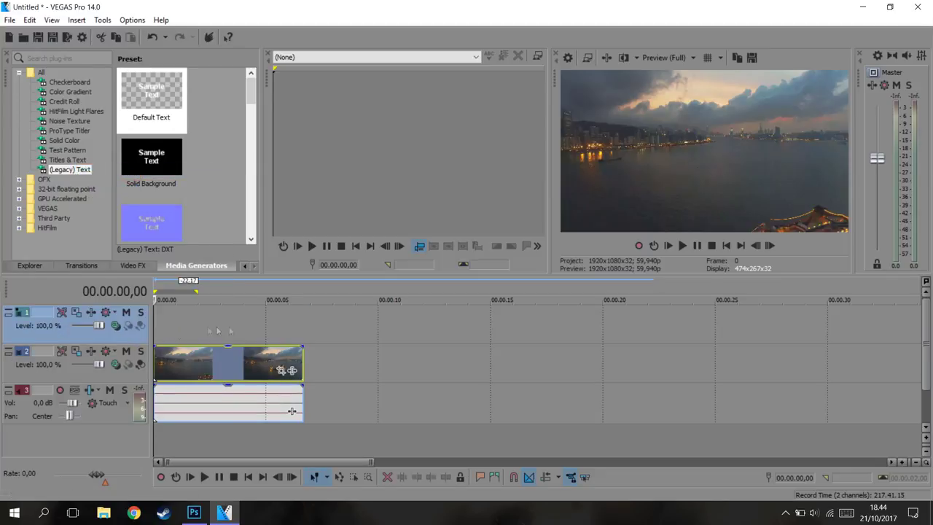
Switch to Photoshop, create a new 1920 × 1080 pixel document at 72 pixels/inch, and unlock and hide its background layer
mouse_move(197, 514)
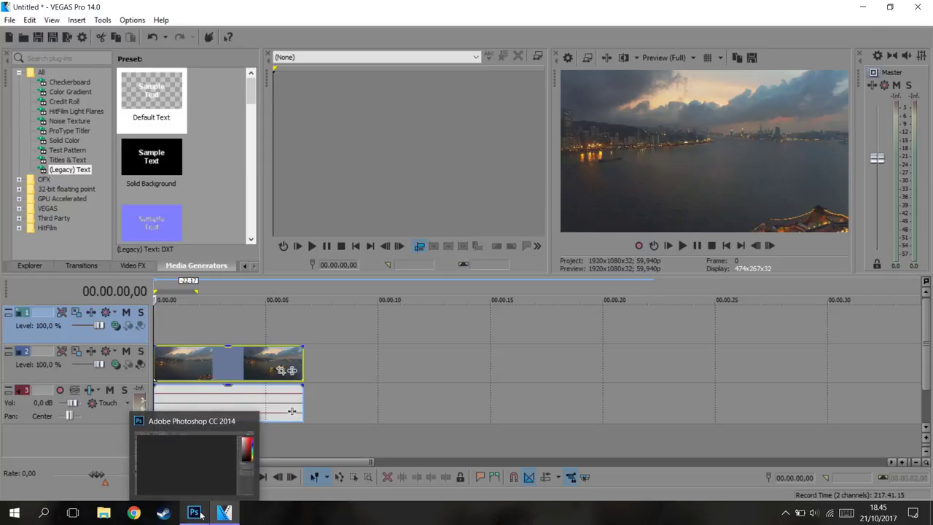
left_click(198, 514)
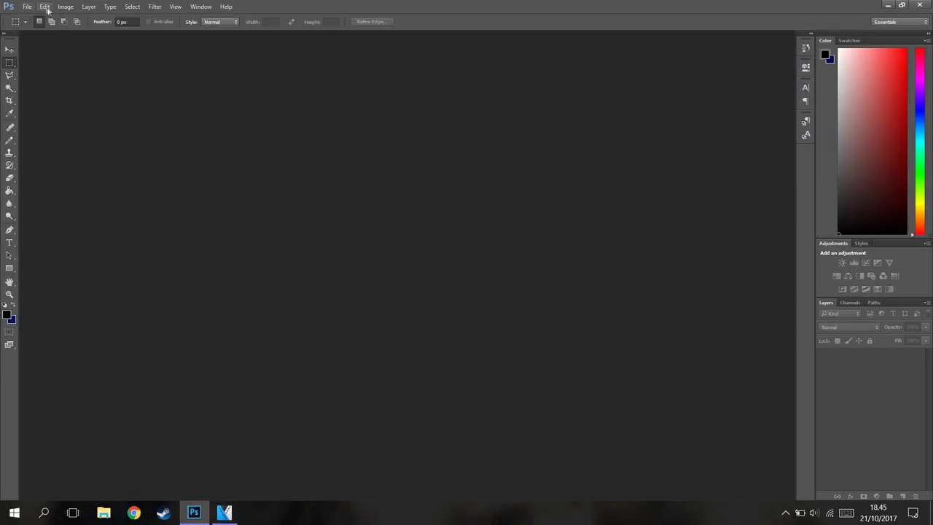
left_click(27, 8)
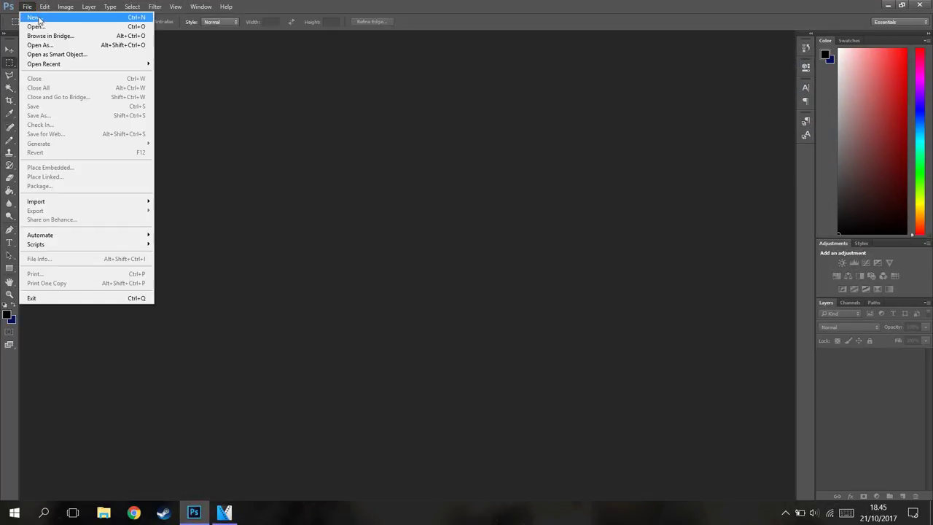
left_click(39, 17)
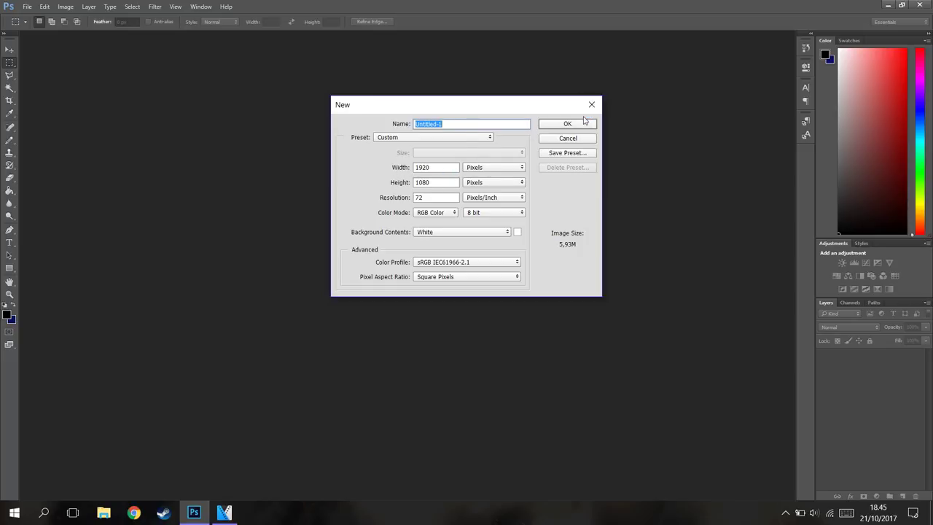
left_click(580, 125)
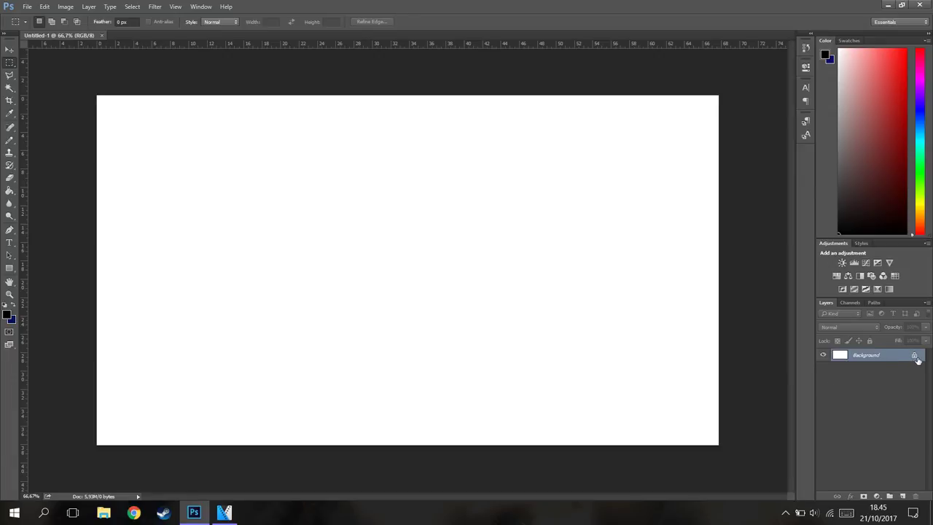
left_click(914, 355)
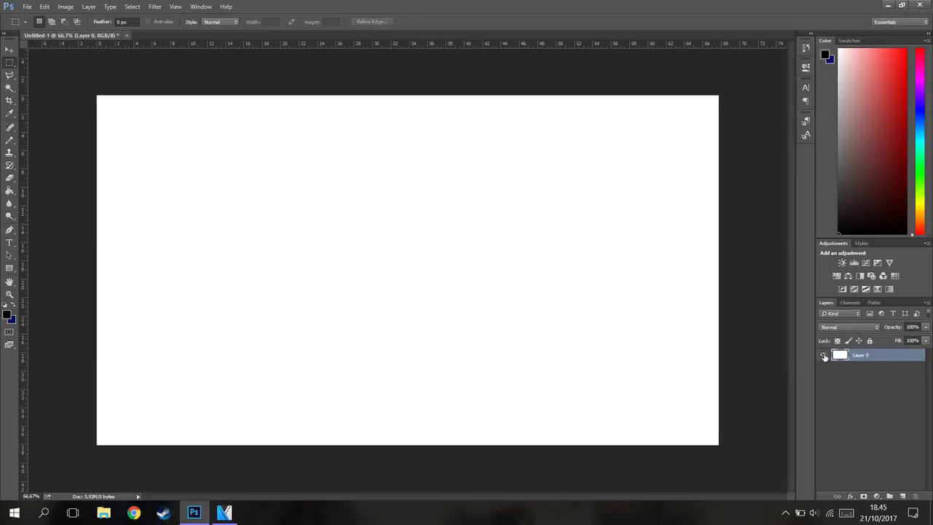
left_click(825, 355)
Save the transparent image as terserah.png in the Thumbnail folder, in PNG format with smallest compression and no interlacing
left_click(27, 7)
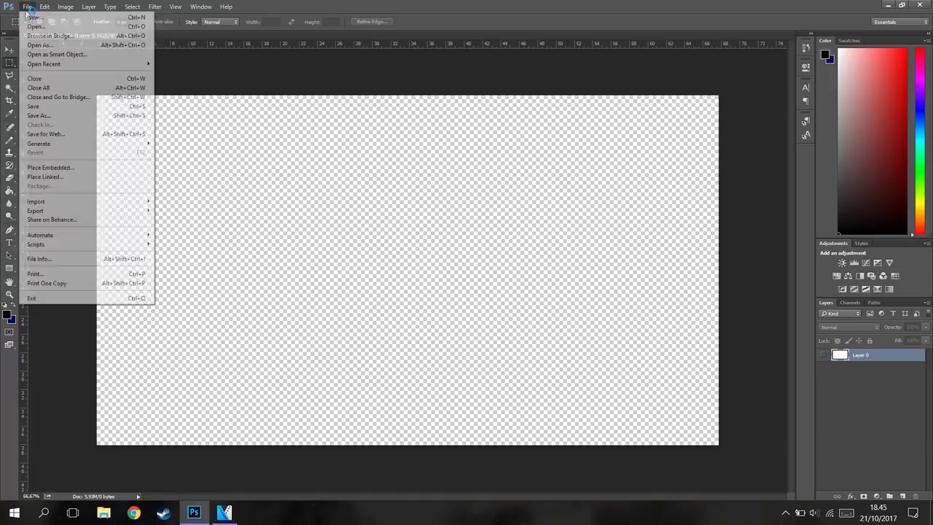
left_click(36, 115)
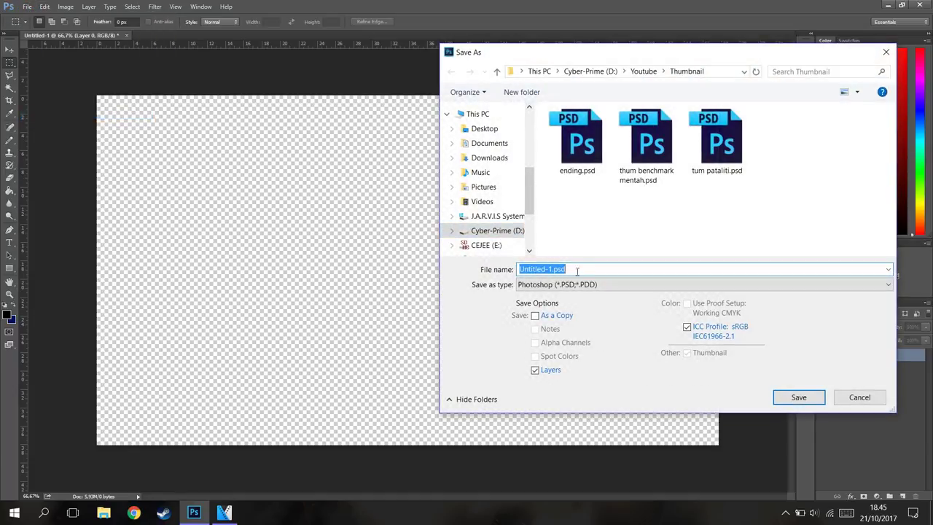
type("terserah")
left_click(604, 285)
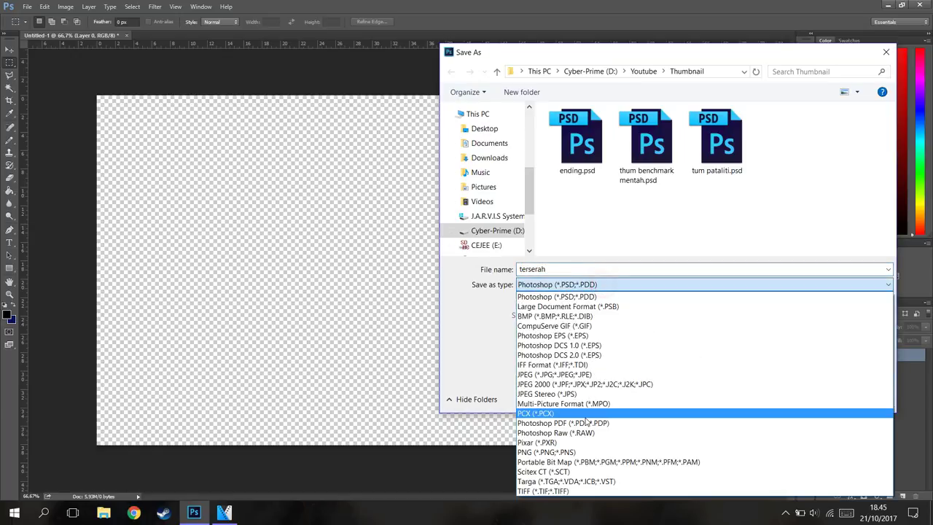
left_click(576, 453)
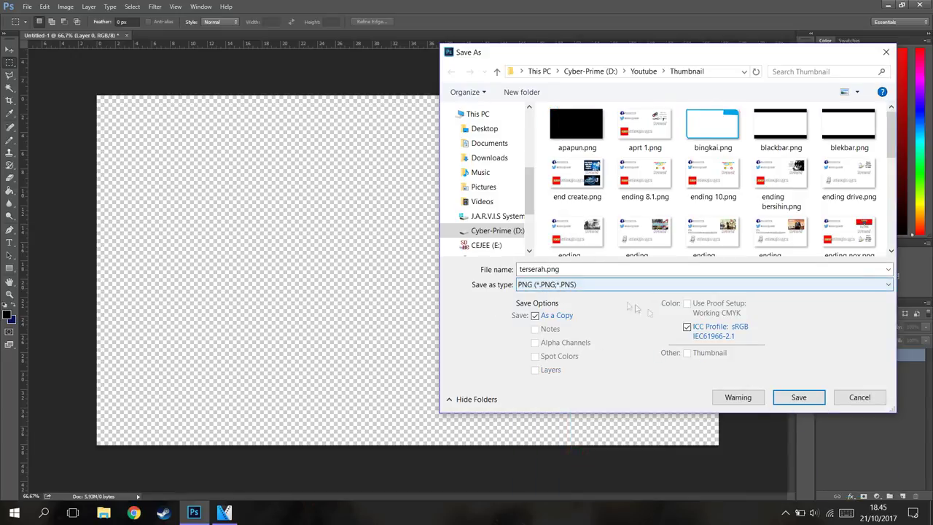
left_click(800, 400)
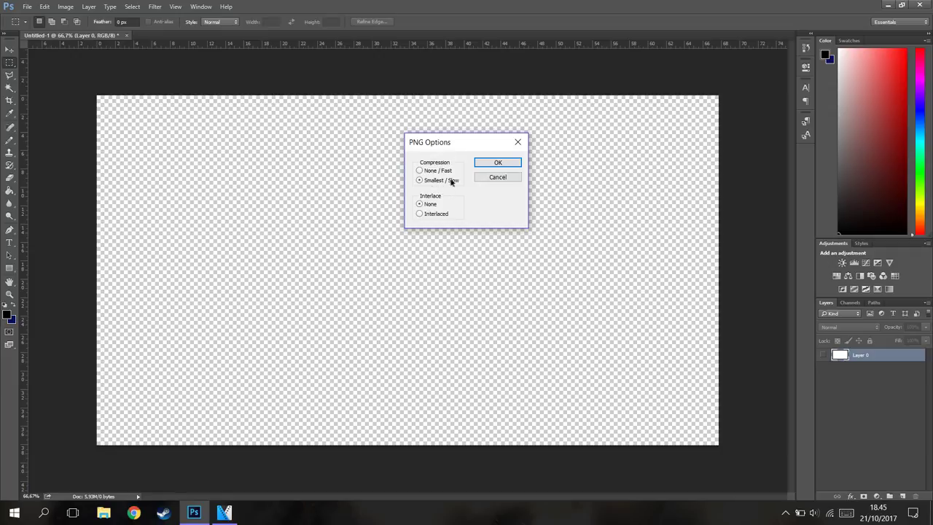
left_click(495, 163)
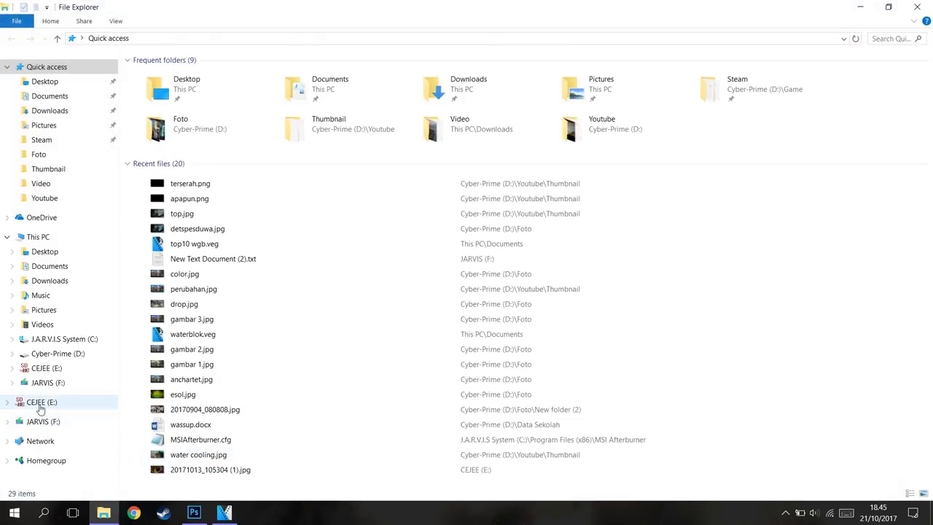
Find terserah.png in the Youtube\Thumbnail folder of drive D in File Explorer and place it at the start of VEGAS Pro's empty top track
left_click(62, 357)
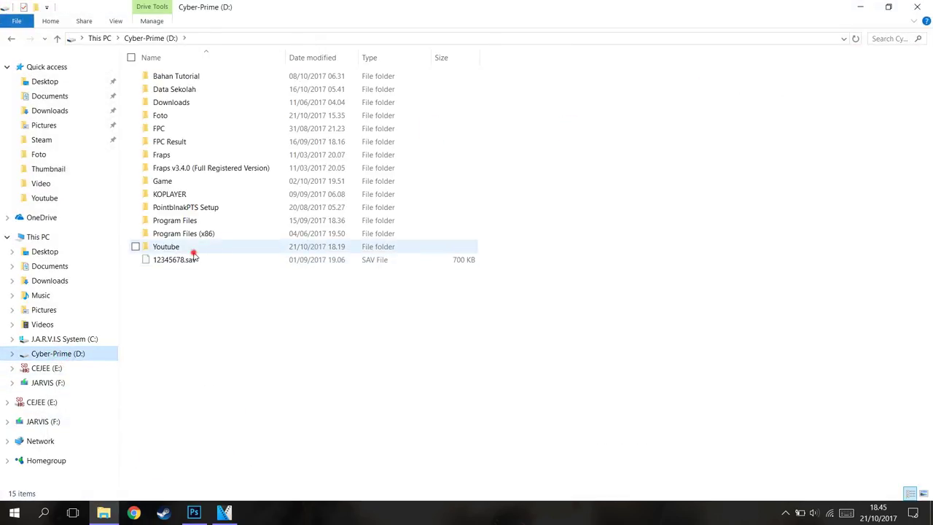
double_click(208, 246)
left_click(428, 86)
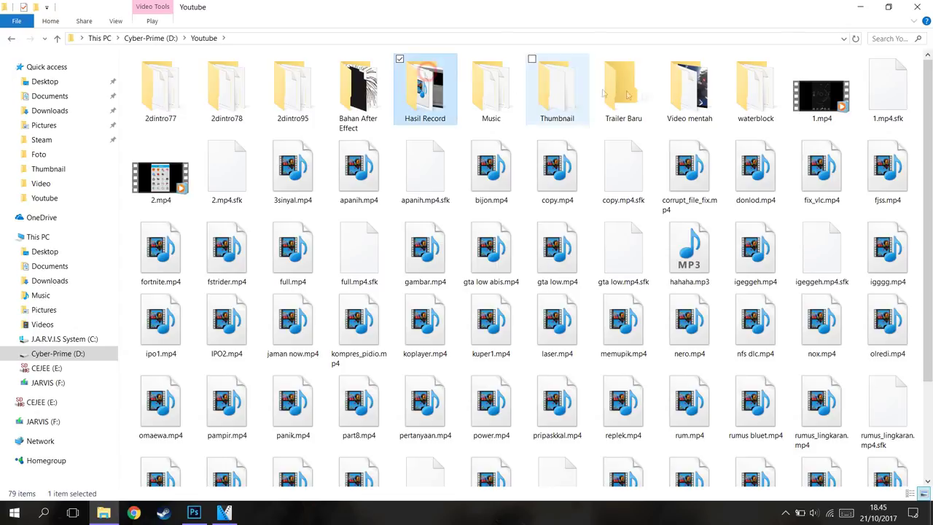
double_click(557, 91)
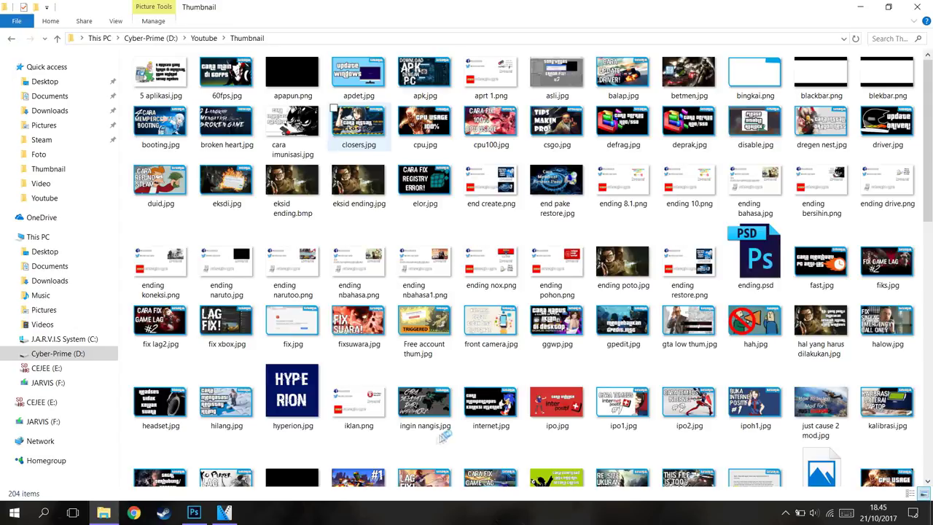
scroll(629, 377, "down", 10)
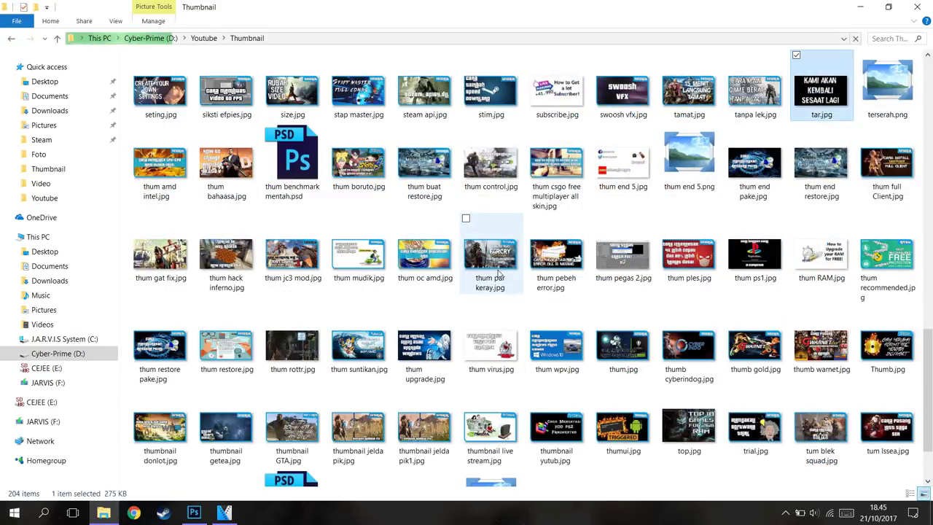
left_click(880, 99)
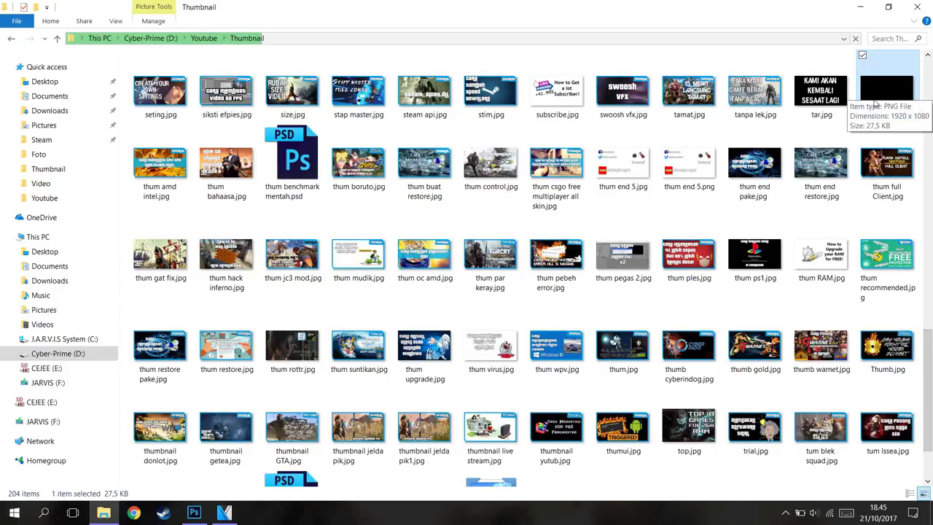
left_click_drag(880, 99, 248, 345)
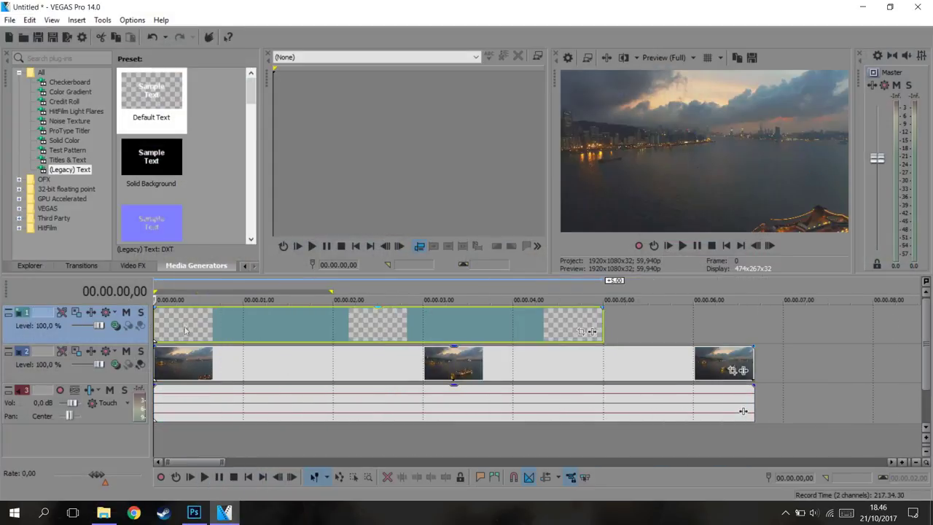
Apply the default preset of the Cookie Cutter video effect to the terserah image event
left_click(126, 267)
scroll(73, 183, "down", 1)
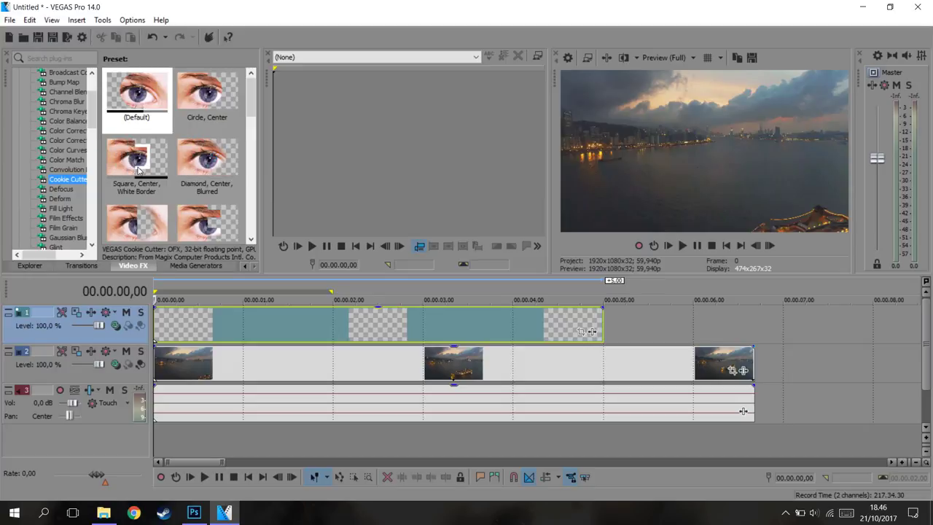
scroll(142, 170, "down", 1)
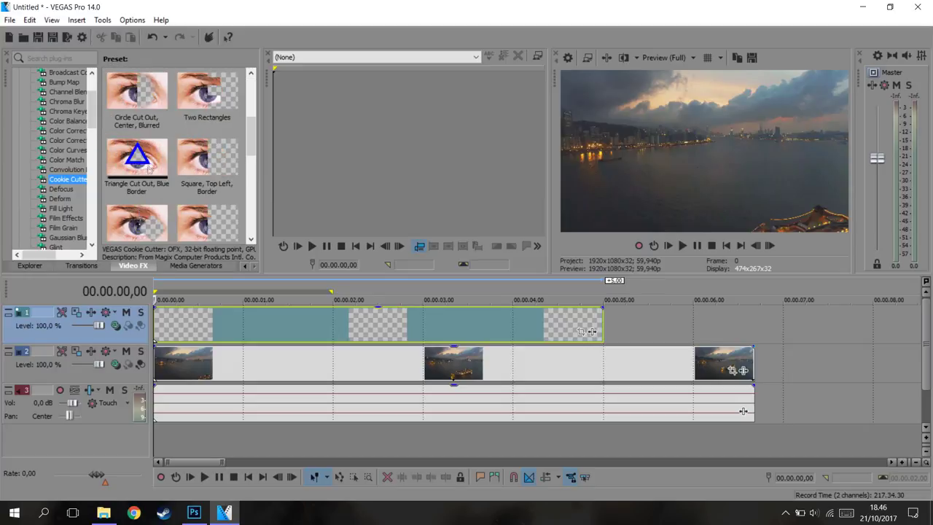
scroll(145, 170, "up", 1)
left_click_drag(150, 93, 217, 321)
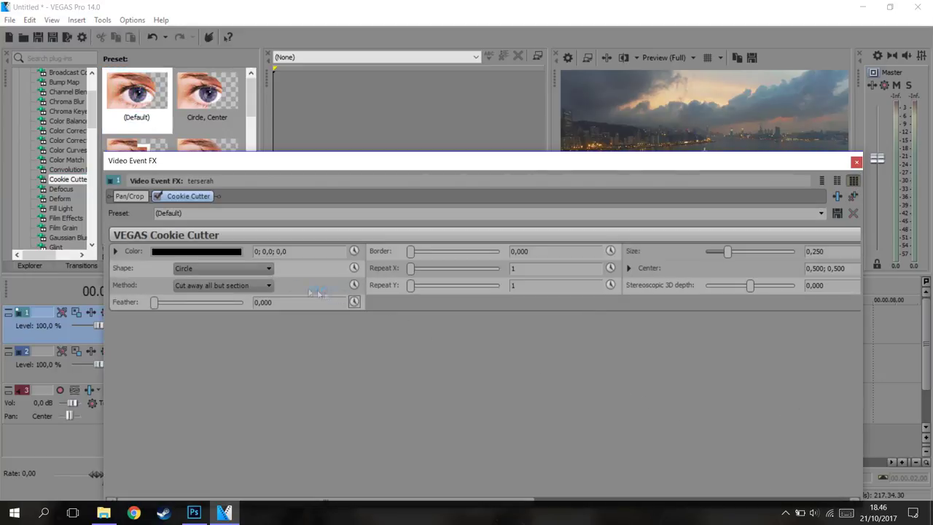
Set the Cookie Cutter colour to pure white (HSV 0; 0,0; 1,0)
left_click(209, 253)
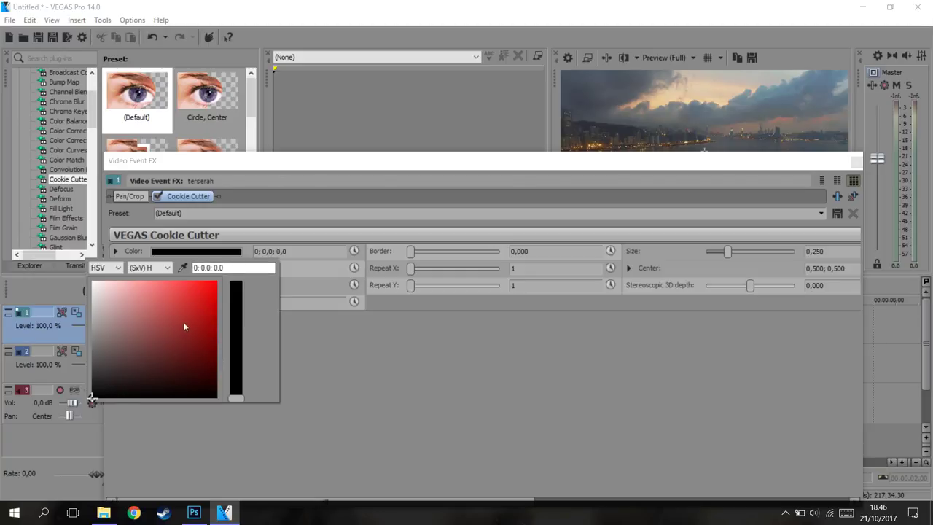
left_click_drag(241, 403, 238, 314)
left_click_drag(238, 363, 239, 402)
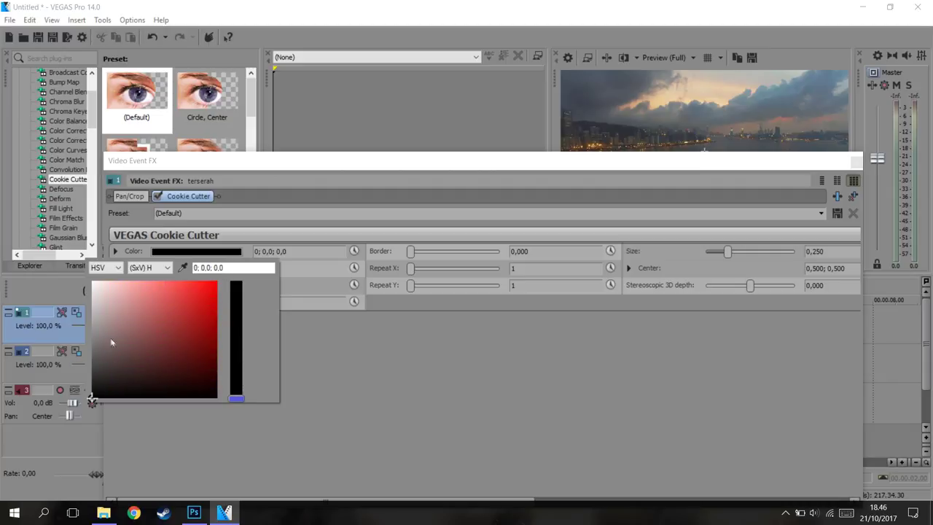
left_click(95, 283)
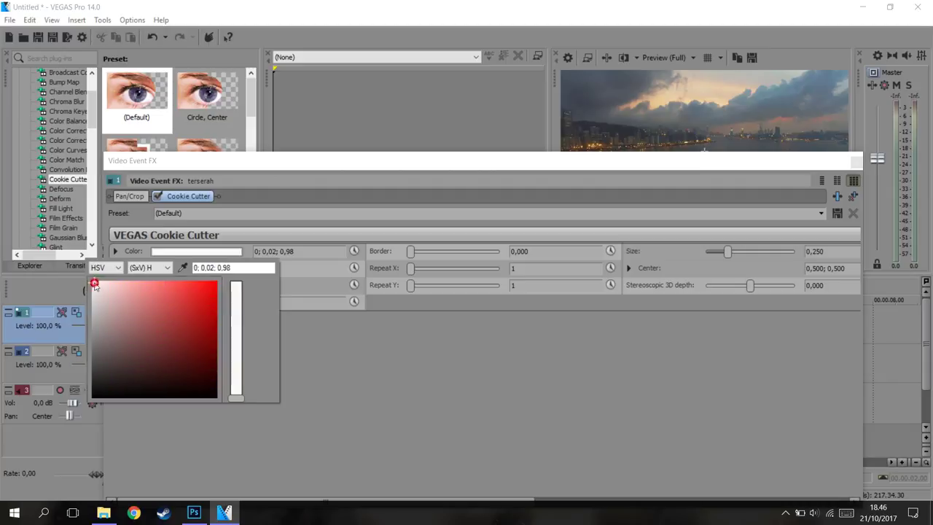
left_click_drag(95, 283, 92, 280)
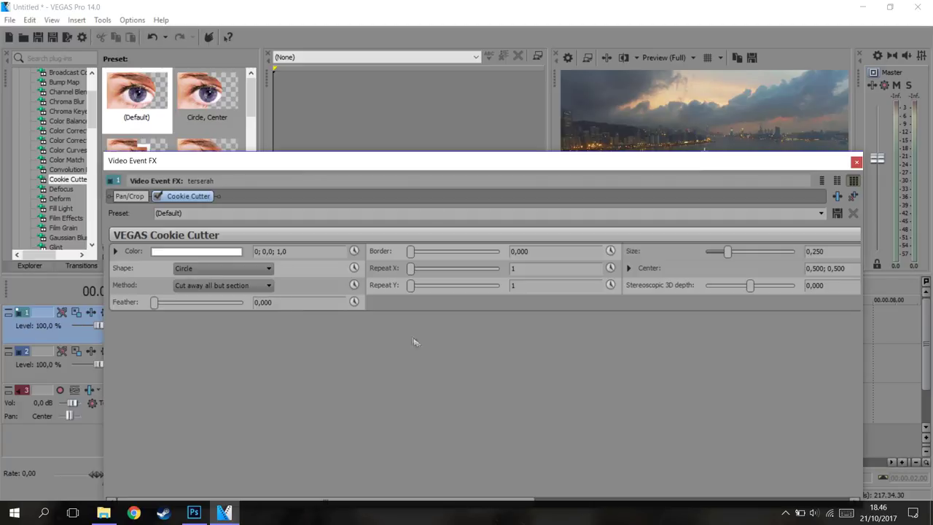
Set the Cookie Cutter shape to Rectangle and its border to about 0,034
left_click(222, 268)
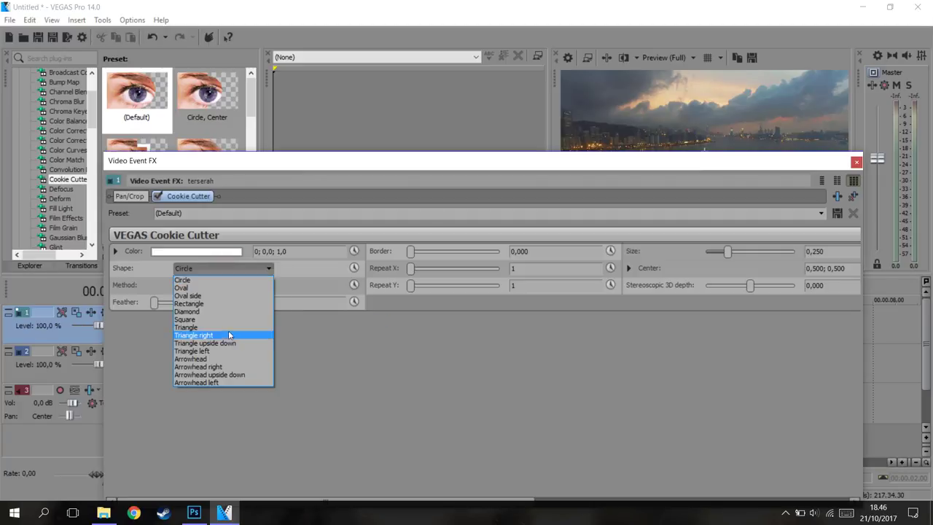
left_click(199, 305)
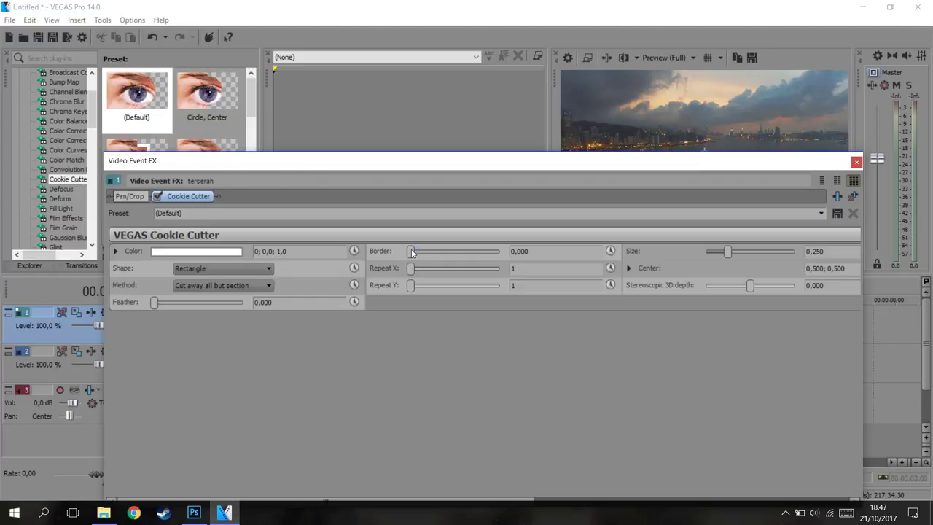
left_click_drag(412, 253, 416, 253)
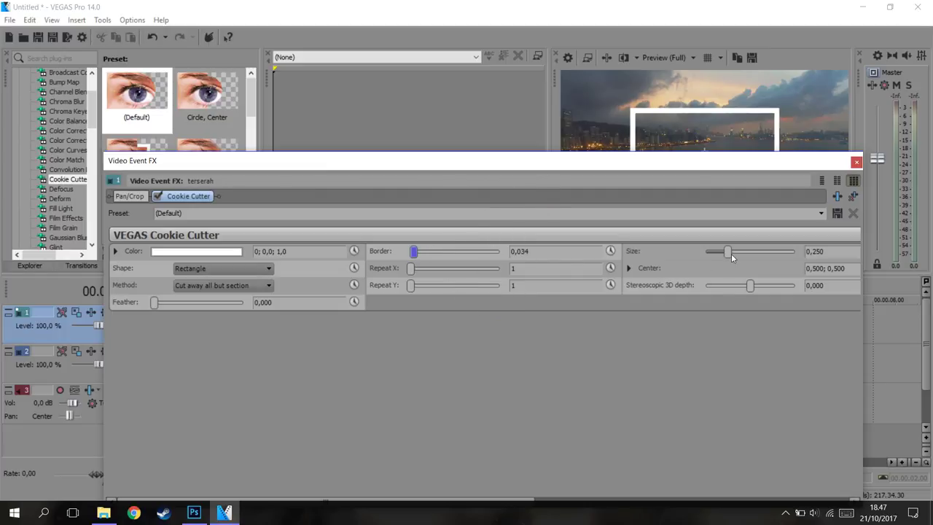
Enlarge the Cookie Cutter rectangle to a size of about 0,299 and close the effect settings
left_click_drag(730, 256, 733, 258)
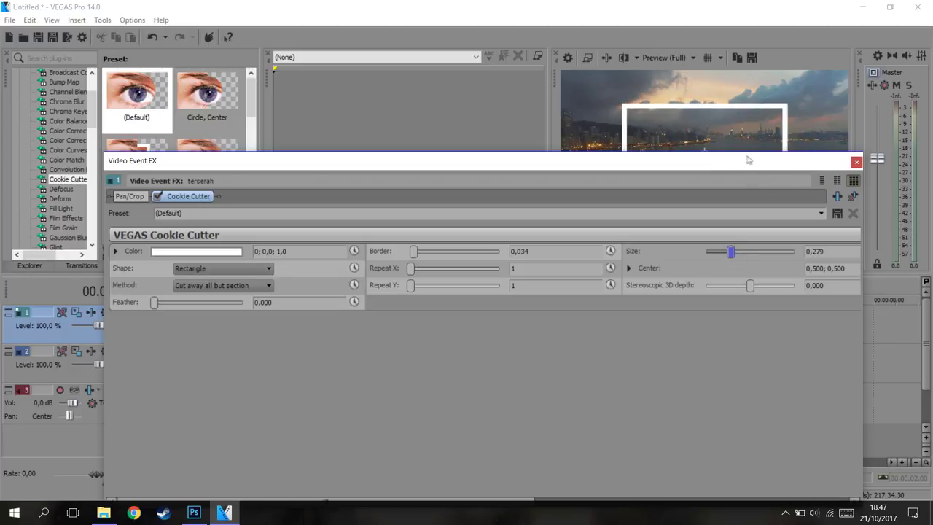
left_click_drag(747, 158, 782, 268)
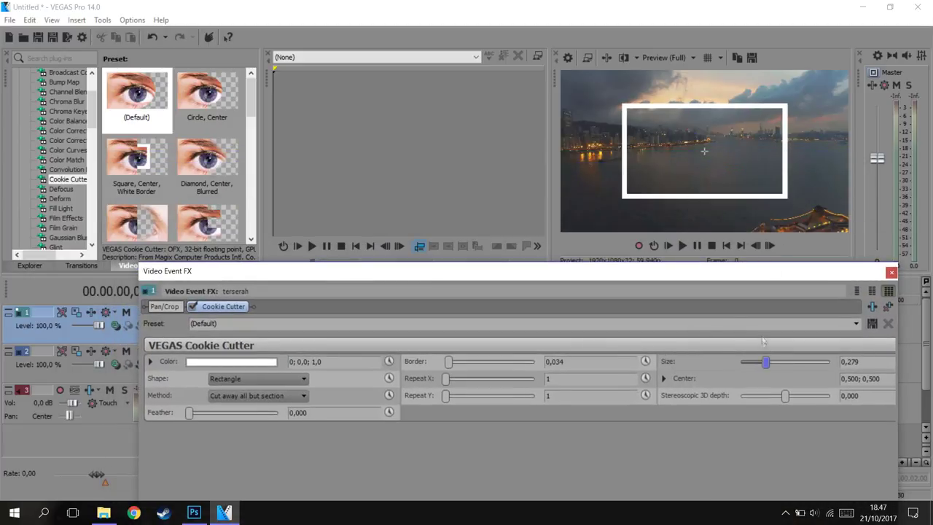
left_click_drag(766, 362, 768, 362)
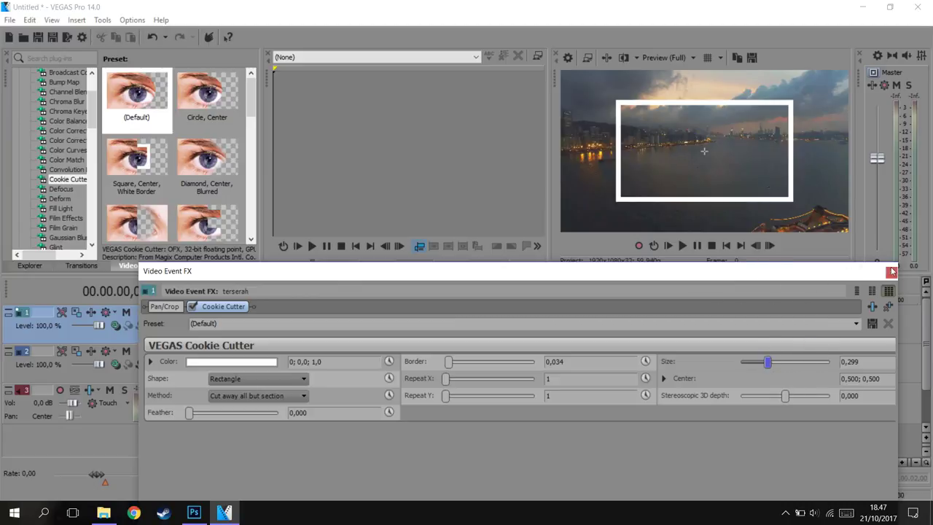
left_click(891, 274)
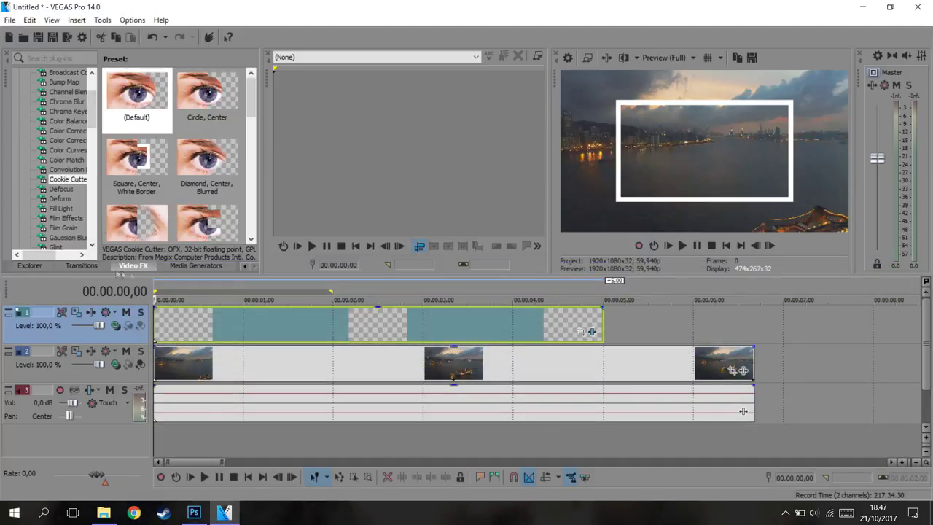
Add a short fade-in to the start of the terserah image event
left_click(86, 266)
mouse_move(155, 305)
left_mouse_down()
mouse_move(306, 308)
mouse_move(159, 312)
left_mouse_up()
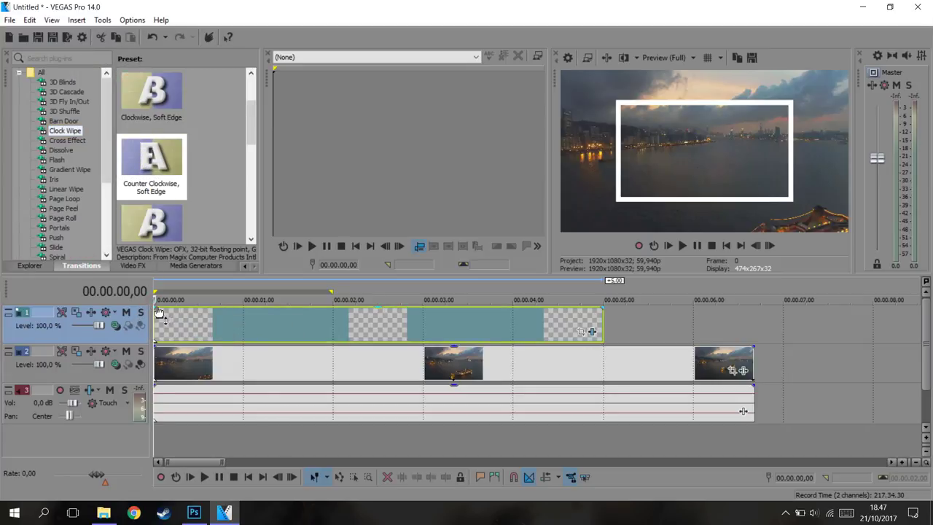
scroll(156, 309, "up", 5)
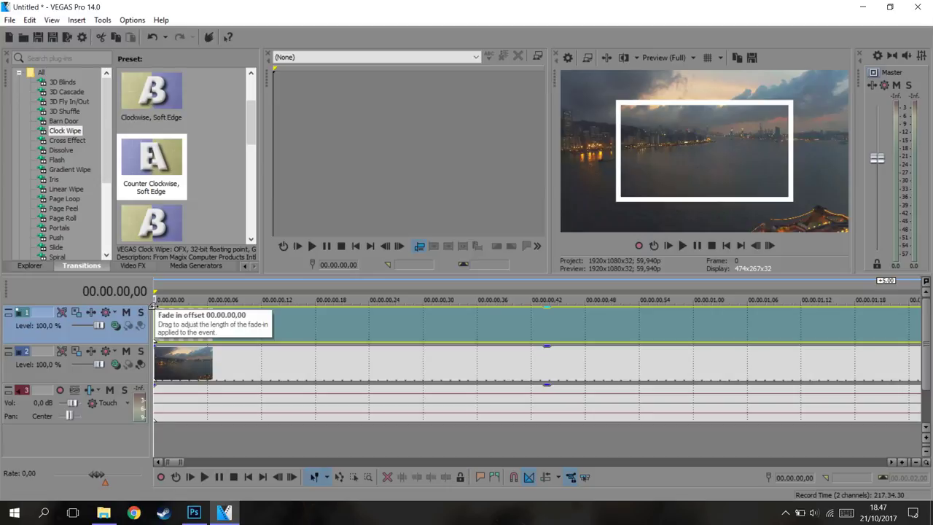
left_click_drag(154, 306, 225, 317)
scroll(224, 317, "down", 4)
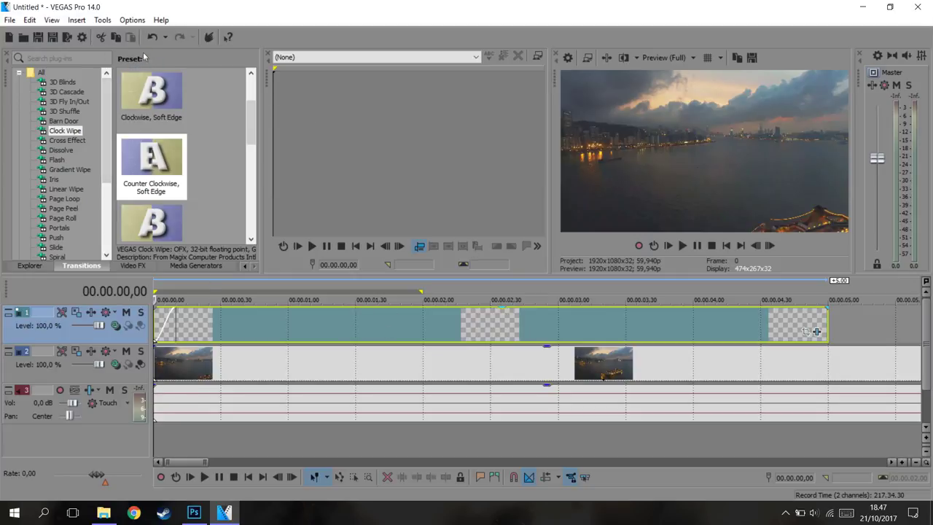
Apply the Clock Wipe transition preset "Clockwise, Soft Edge" to the image event's fade-in and close its settings
mouse_move(153, 102)
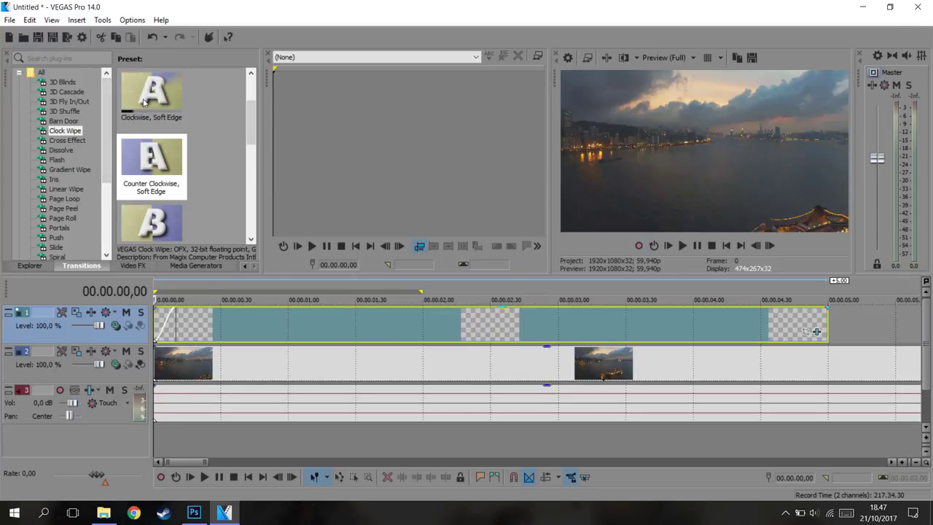
mouse_move(166, 166)
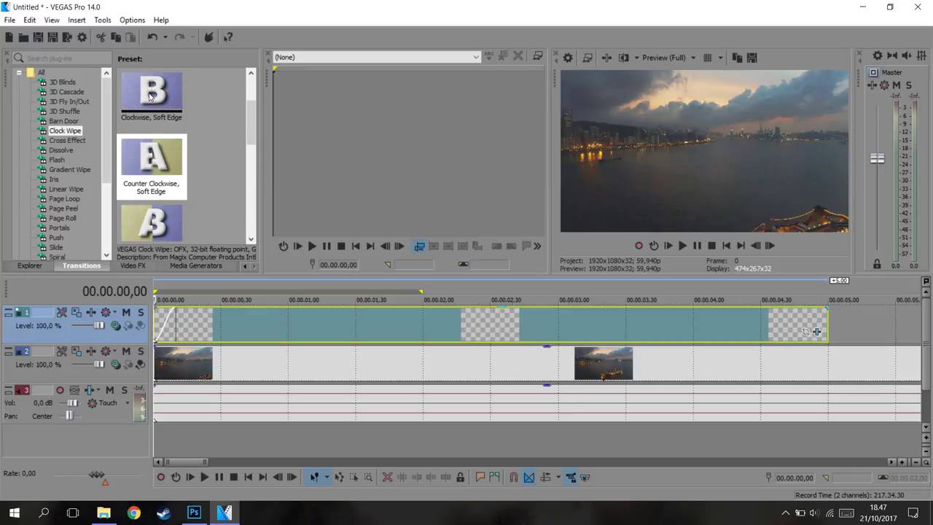
left_click_drag(152, 97, 173, 335)
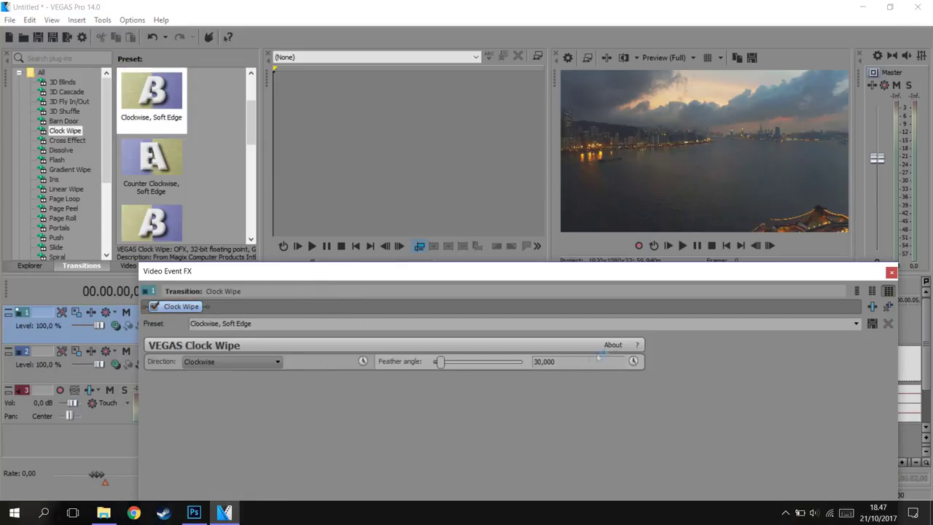
left_click(892, 273)
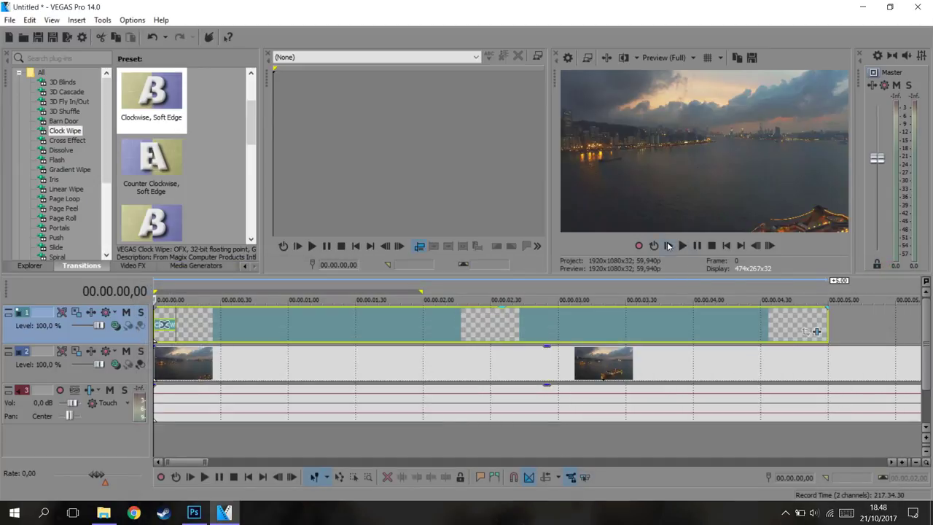
Play the project from the start to check the Clock Wipe on the rectangle frame
left_click(668, 246)
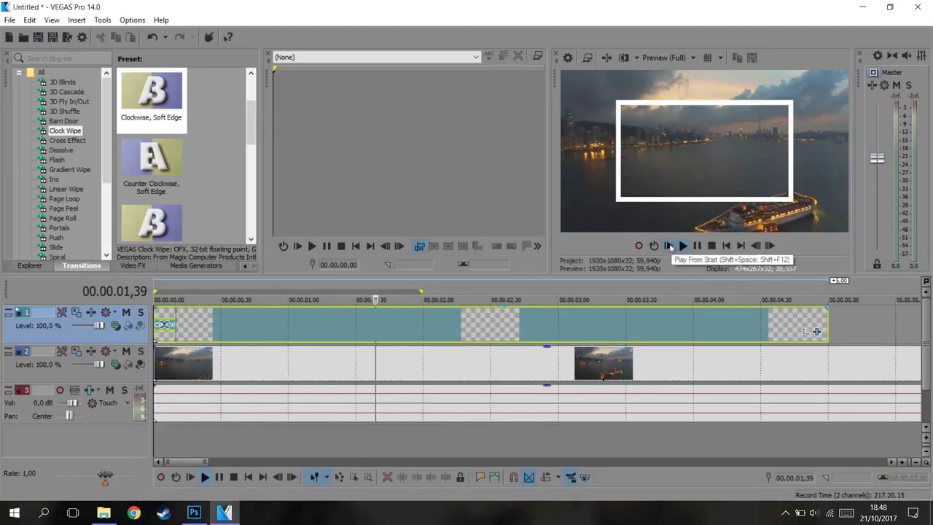
left_click(666, 248)
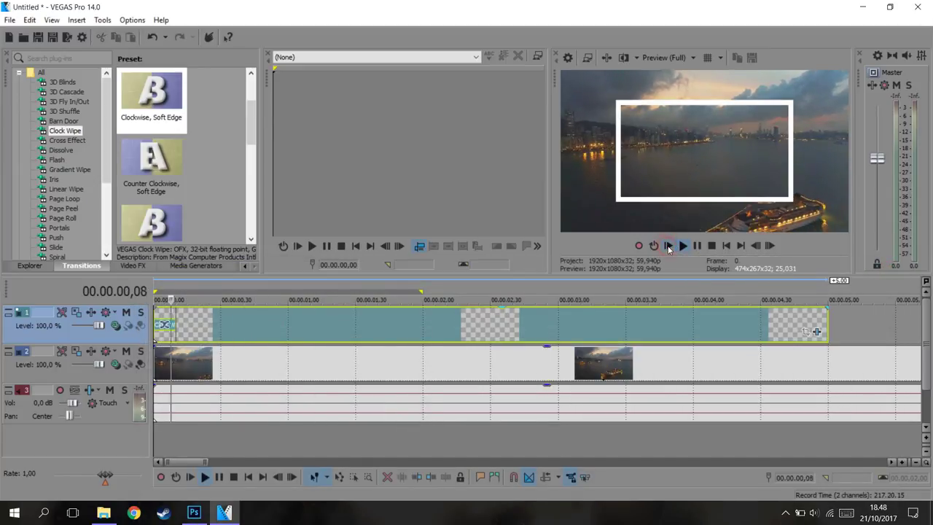
left_click(699, 247)
Reduce the video preview quality to Draft (Quarter) and play the project again
left_click(665, 58)
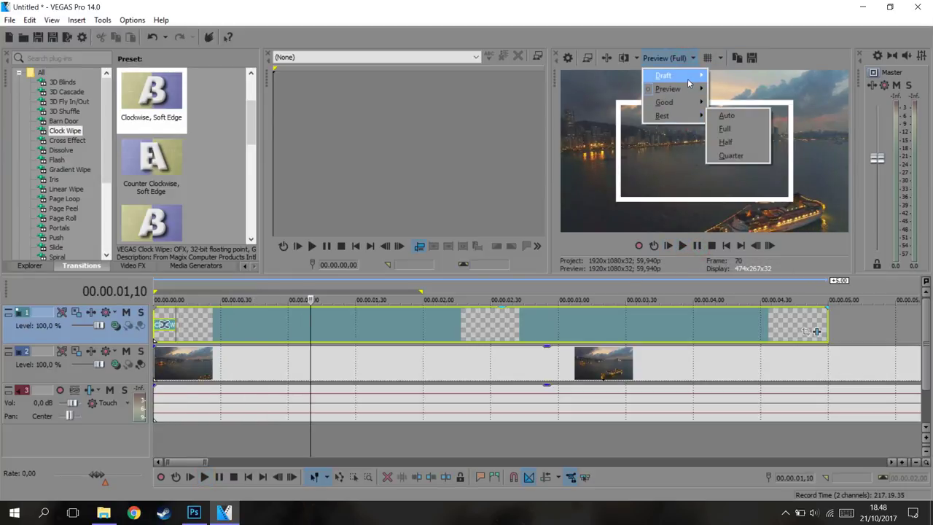
left_click(734, 116)
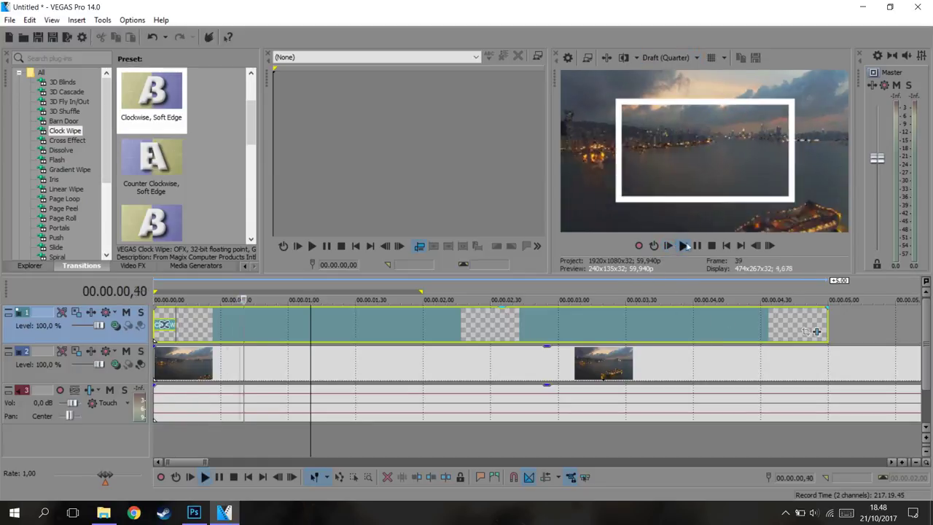
left_click(682, 246)
Adjust the Clock Wipe's length to about 50 frames, checking its speed by playing from the start
left_click_drag(175, 319, 364, 324)
left_click(668, 246)
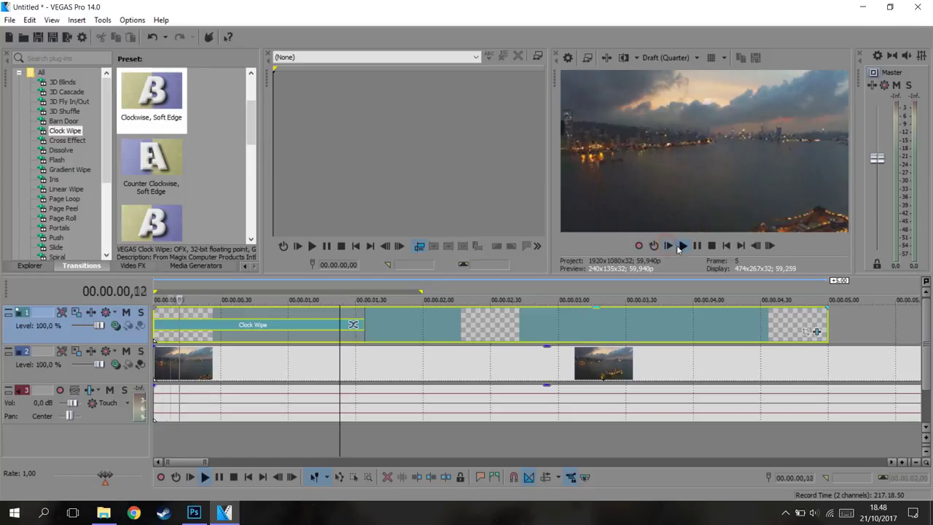
left_click(697, 246)
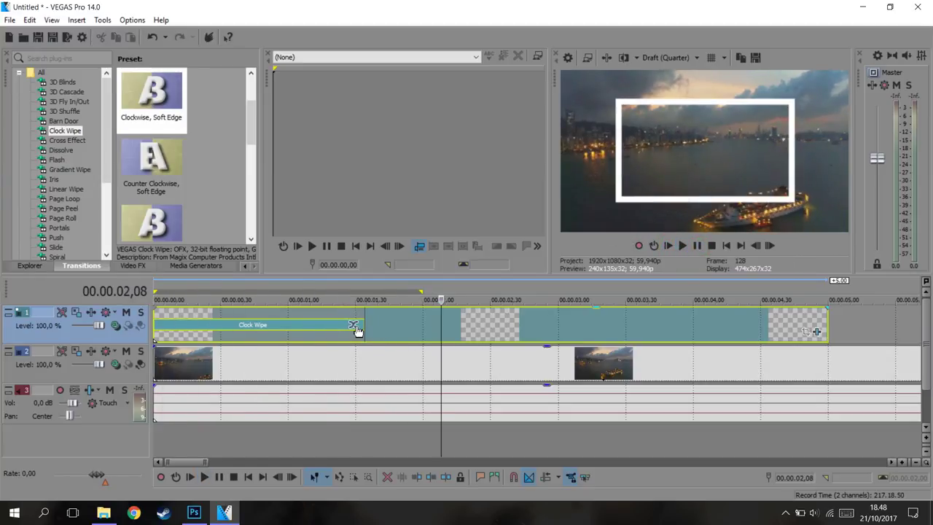
left_click_drag(363, 318, 265, 323)
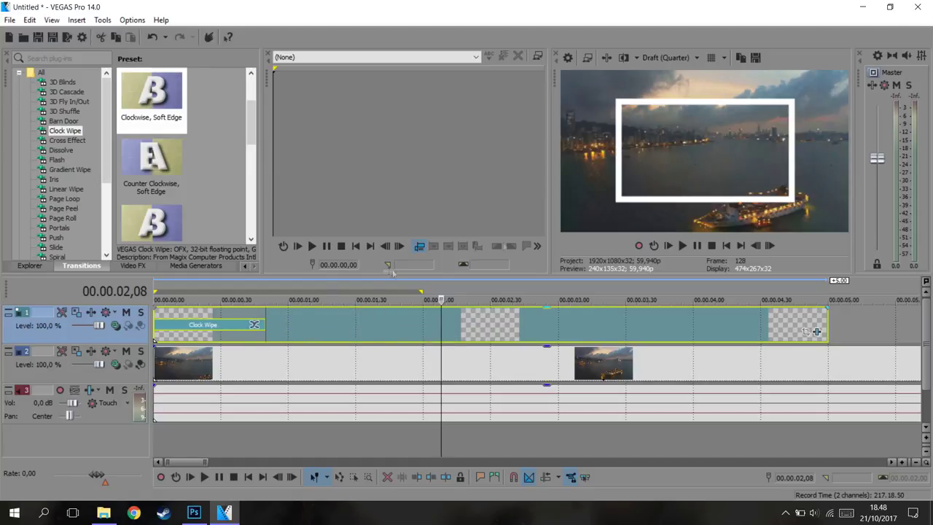
left_click(667, 247)
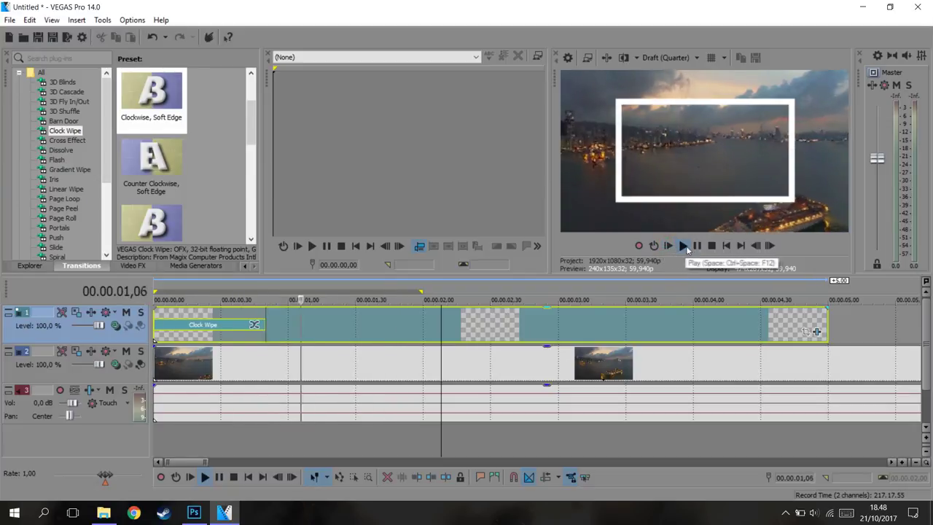
left_click(697, 246)
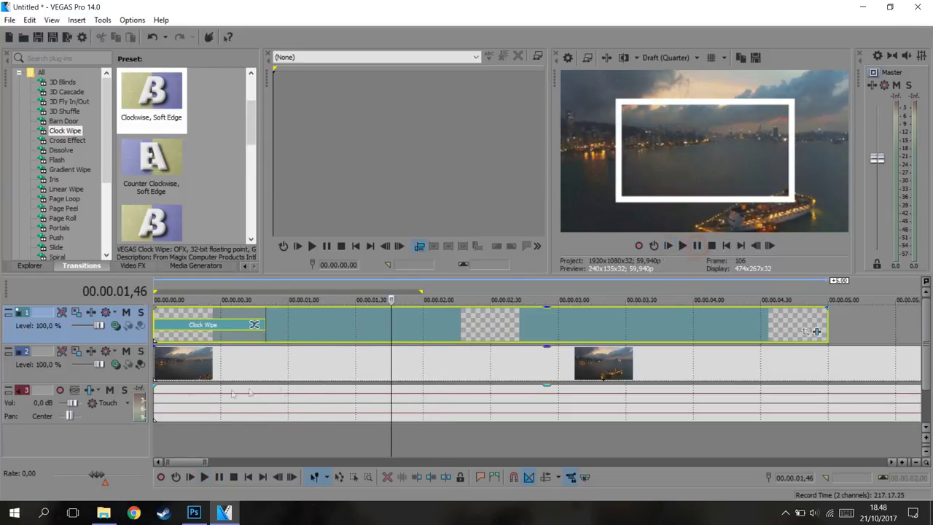
Insert a new video track on top and add a (Legacy) Text event with the Default Text preset where the Clock Wipe ends
right_click(82, 336)
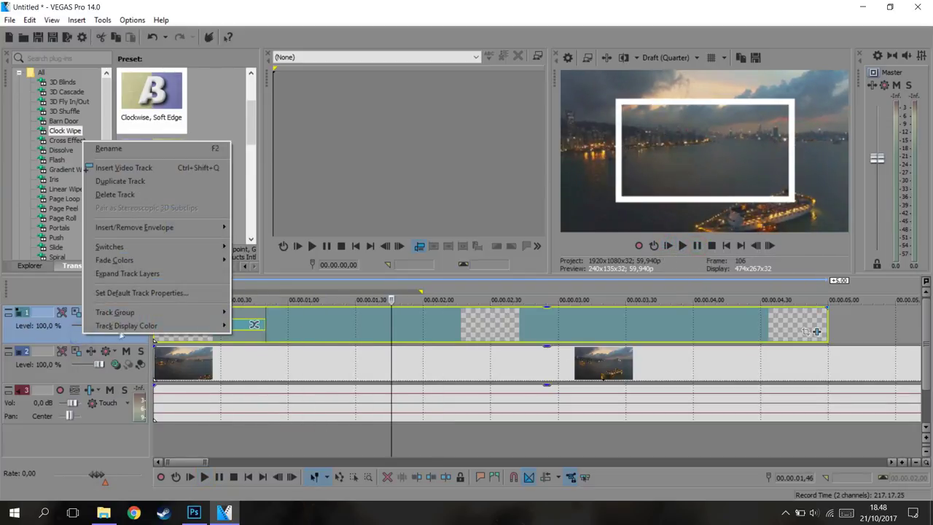
left_click(123, 169)
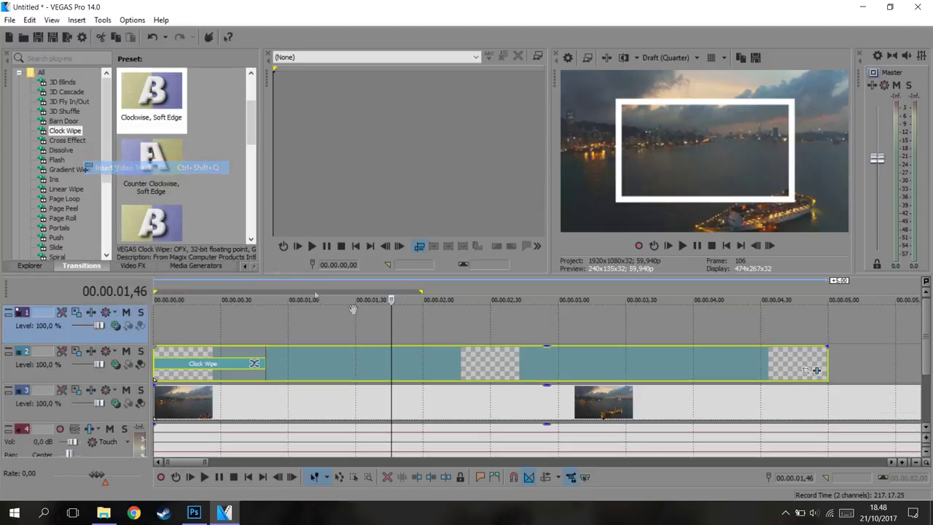
left_click(186, 266)
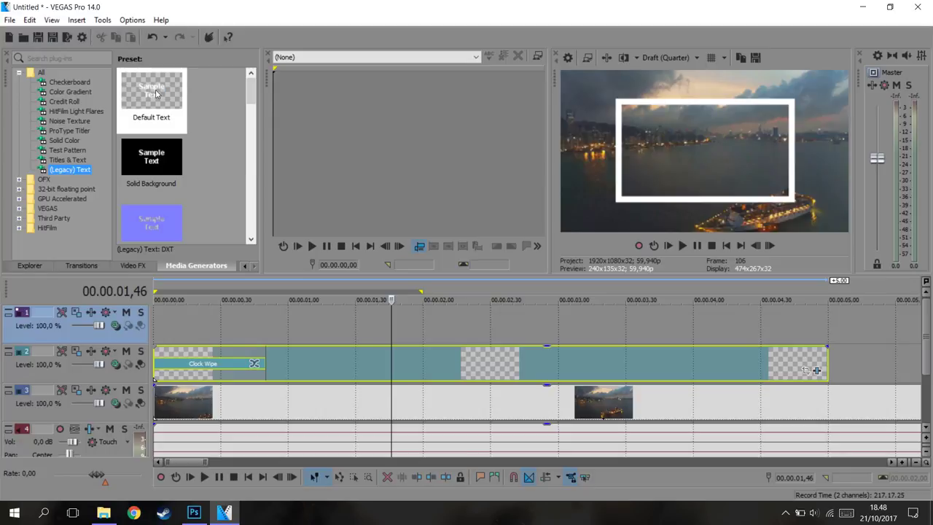
left_click_drag(149, 92, 272, 328)
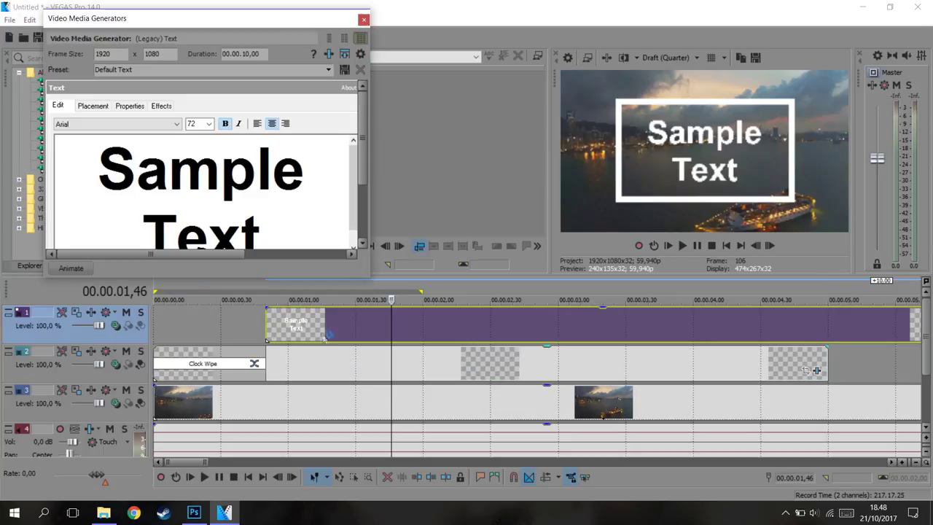
Replace the sample text with "welkom tu" on the first line and "may deyli plog" on the second
left_click(276, 230)
key("ctrl+a")
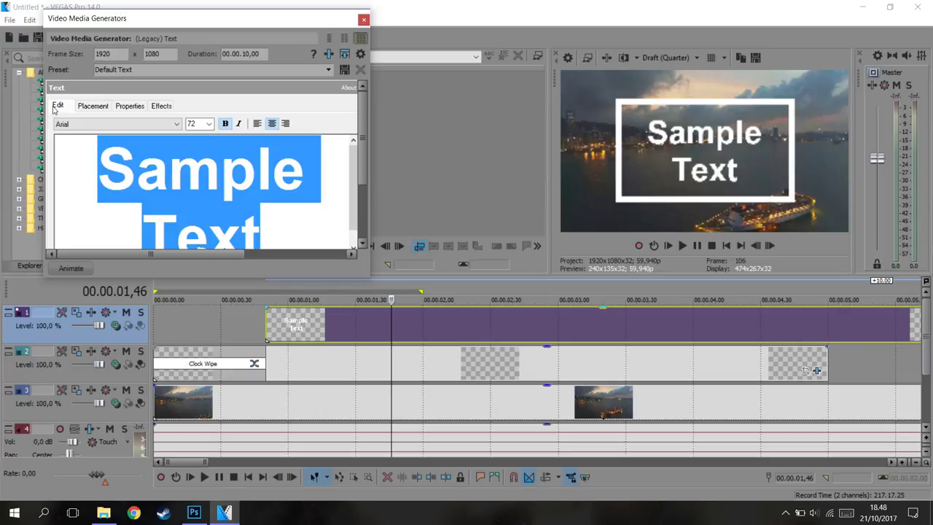
left_click_drag(162, 17, 250, 16)
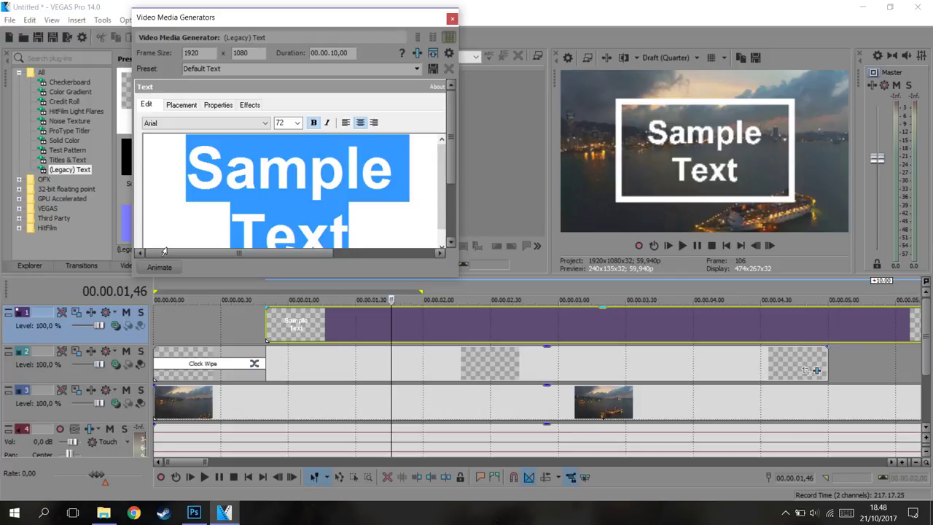
type("welko")
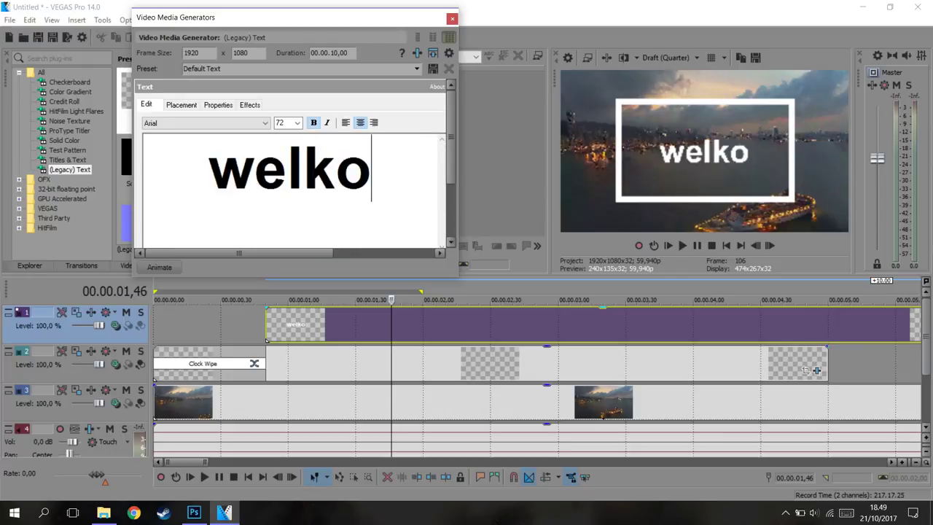
type("m to")
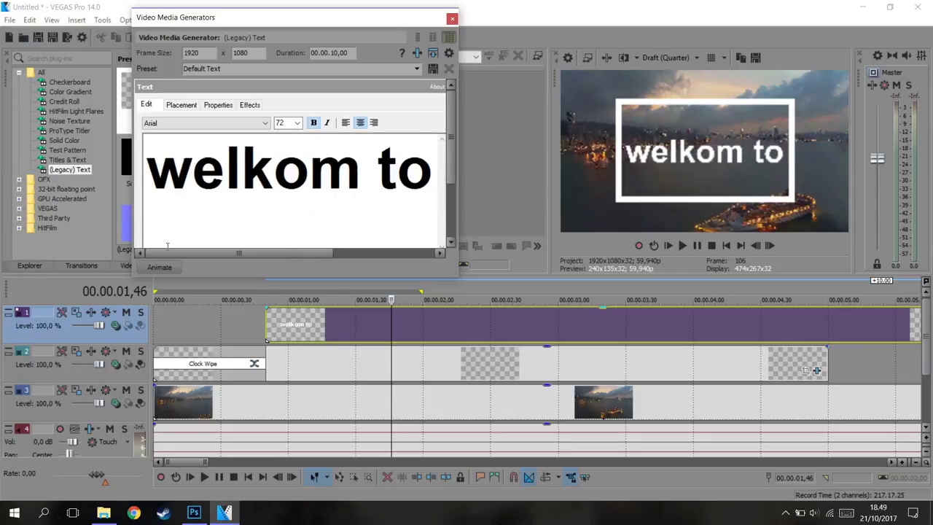
key("Return")
key("BackSpace")
key("BackSpace")
type("u may")
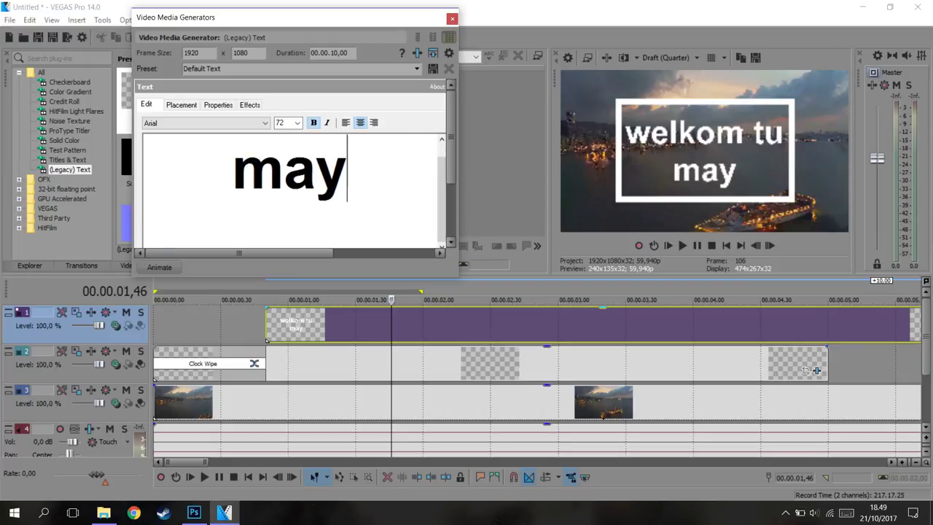
type(" deyli plog")
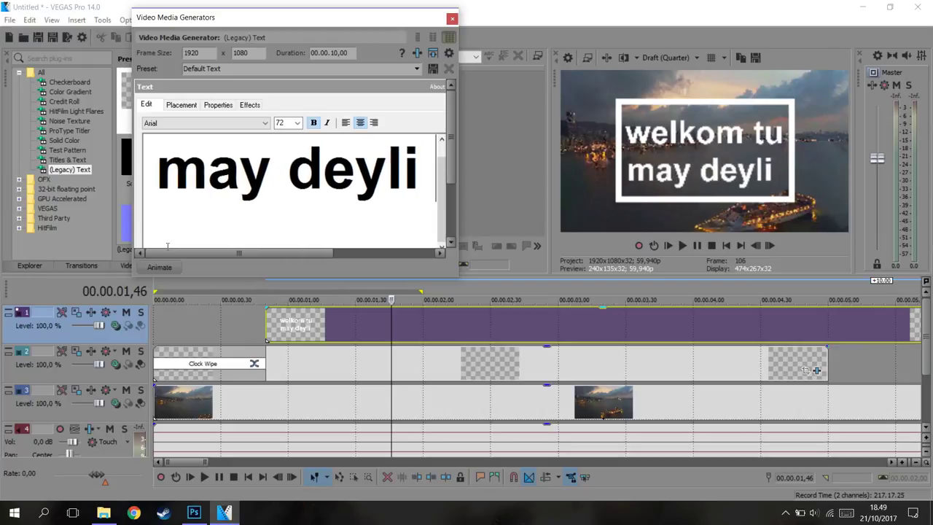
Select both lines of the title text and reduce their font size to 48 so they fit inside the rectangle
triple_click(251, 177)
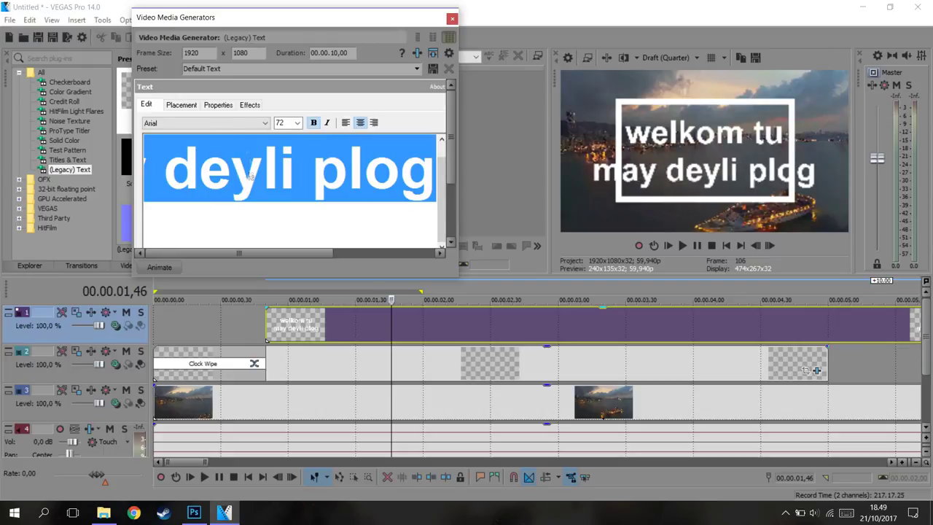
left_click(297, 123)
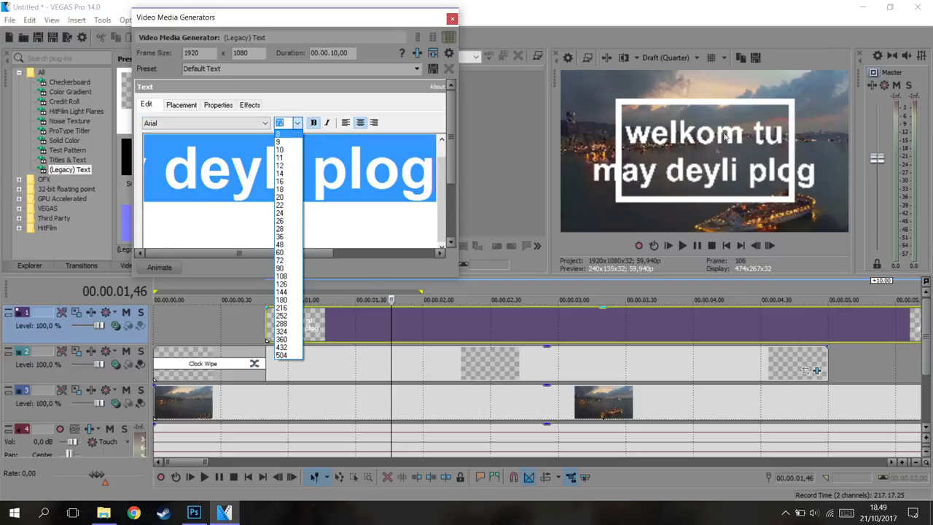
left_click(285, 253)
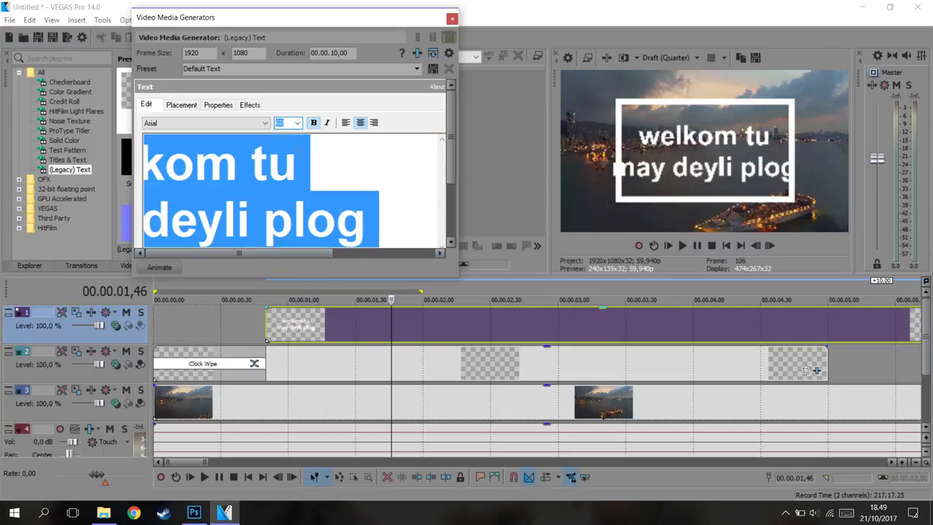
left_click(297, 122)
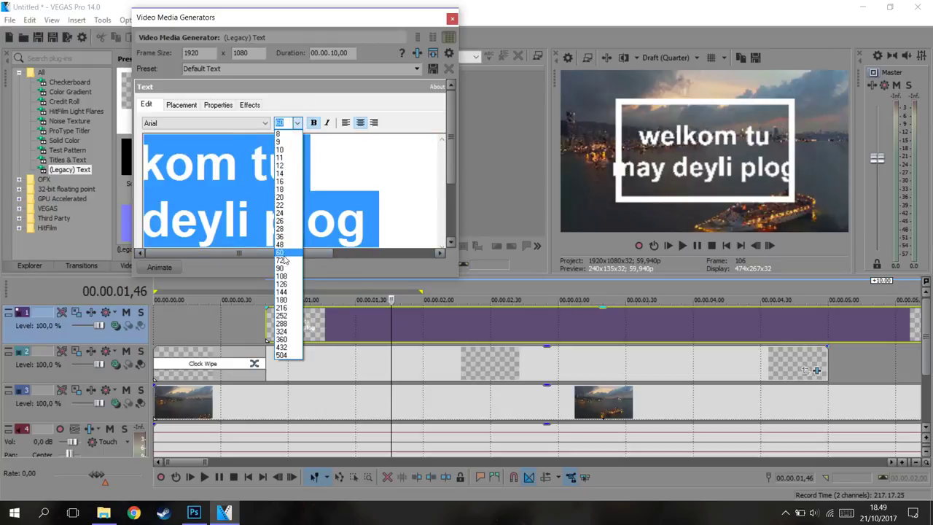
left_click(285, 245)
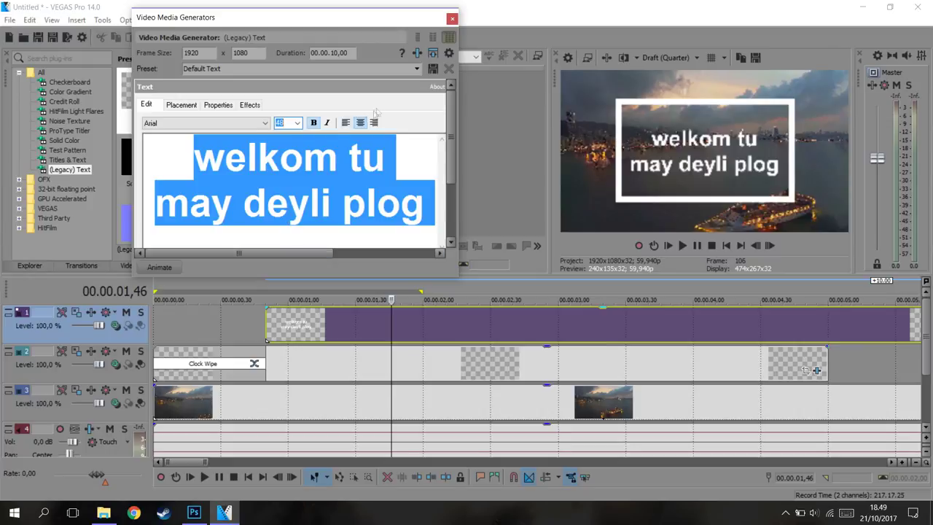
Change the font of both title lines to ROG Fonts v1.6
left_click(210, 124)
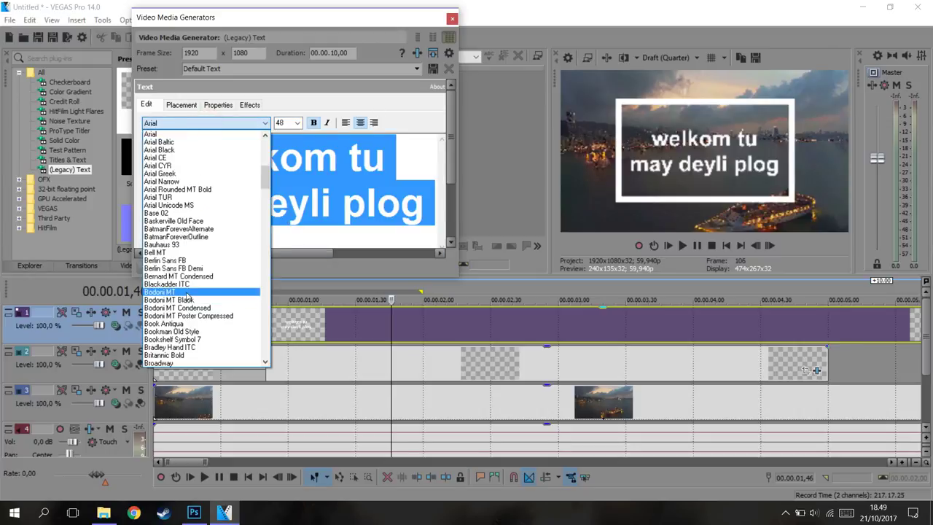
scroll(187, 297, "down", 20)
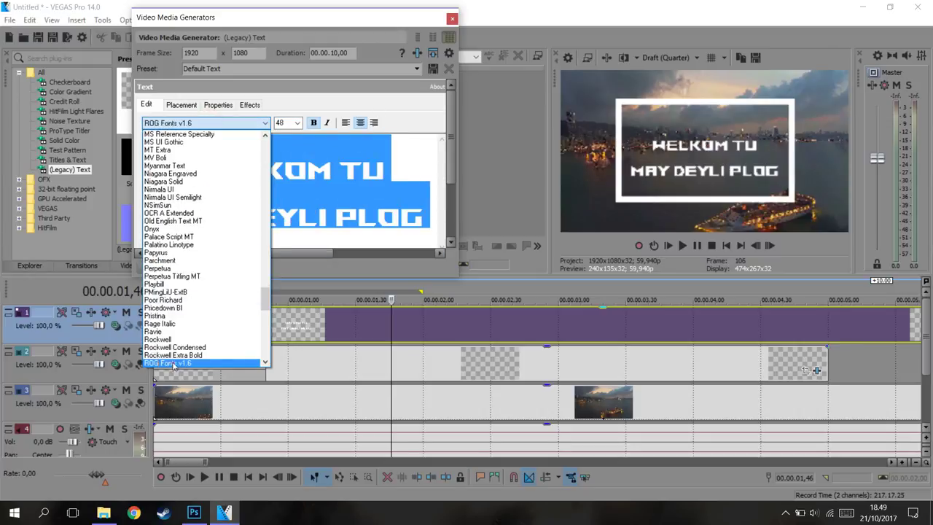
left_click(173, 363)
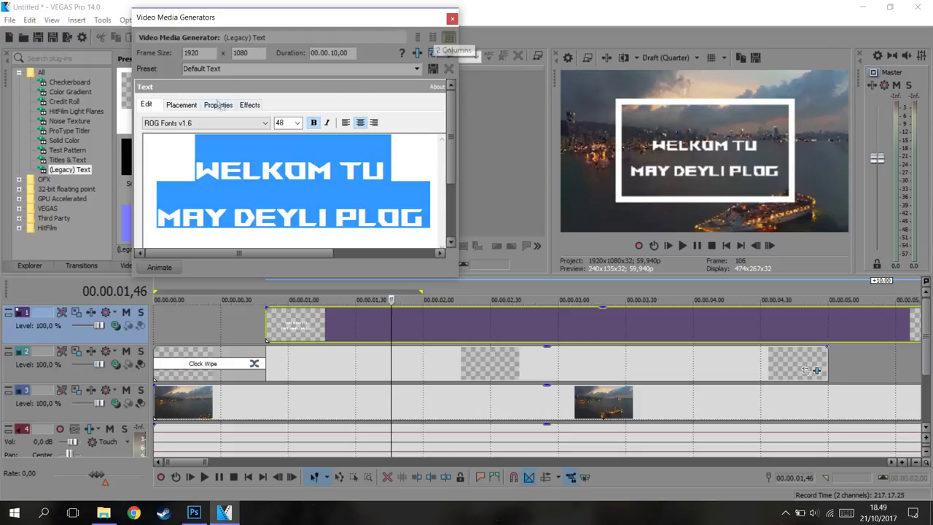
Move the title text vertically to Y -0,103 with X kept at 0,000 to centre it in the rectangle, and close the generator settings
left_click(182, 105)
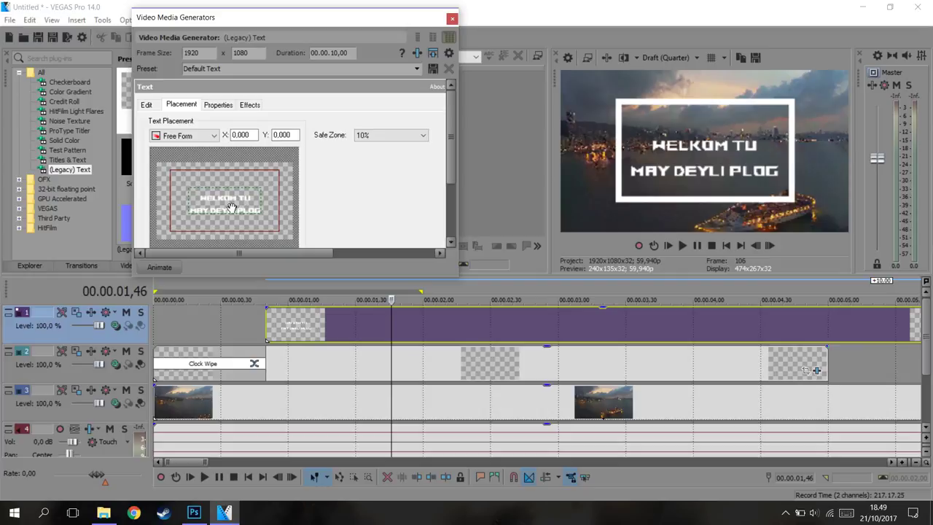
left_click_drag(224, 201, 225, 197)
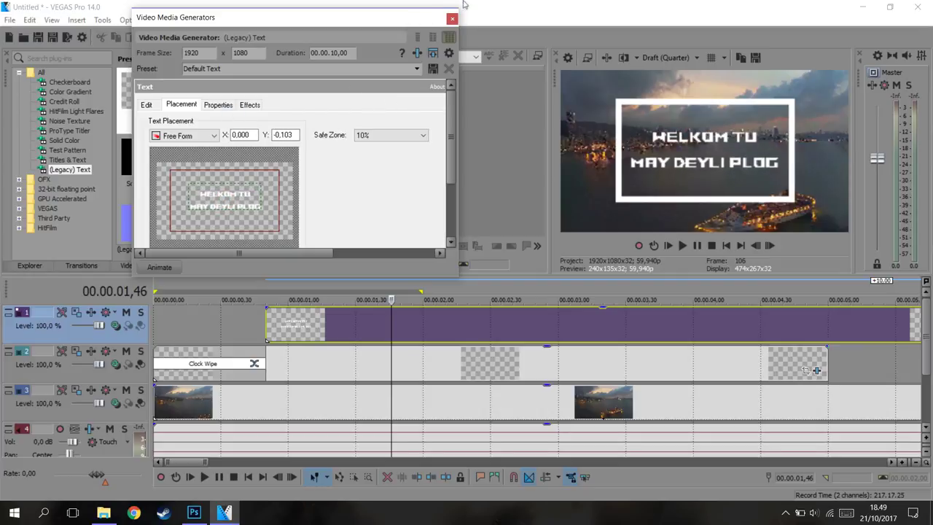
left_click(451, 20)
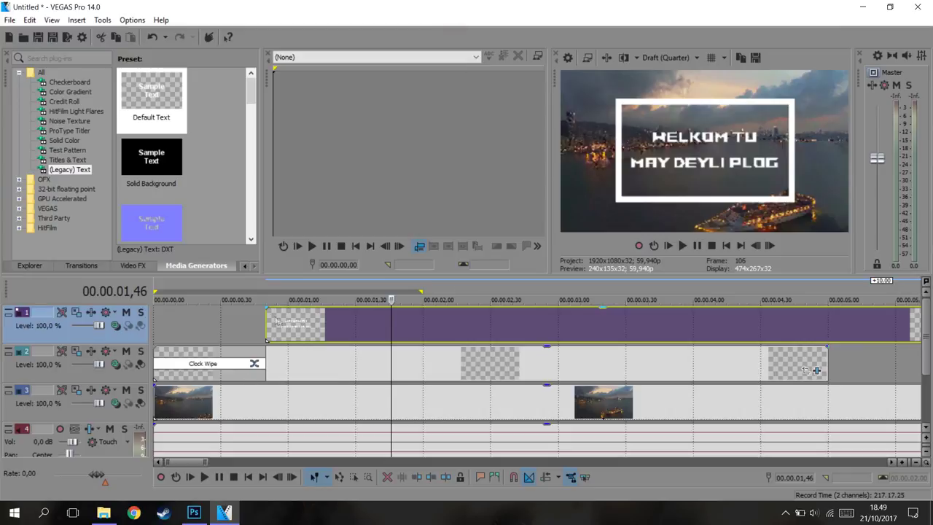
Give the text event a fade-in of about 30 frames, shift it 20 frames earlier, and briefly play the project
left_click_drag(266, 305, 305, 324)
left_click(669, 248)
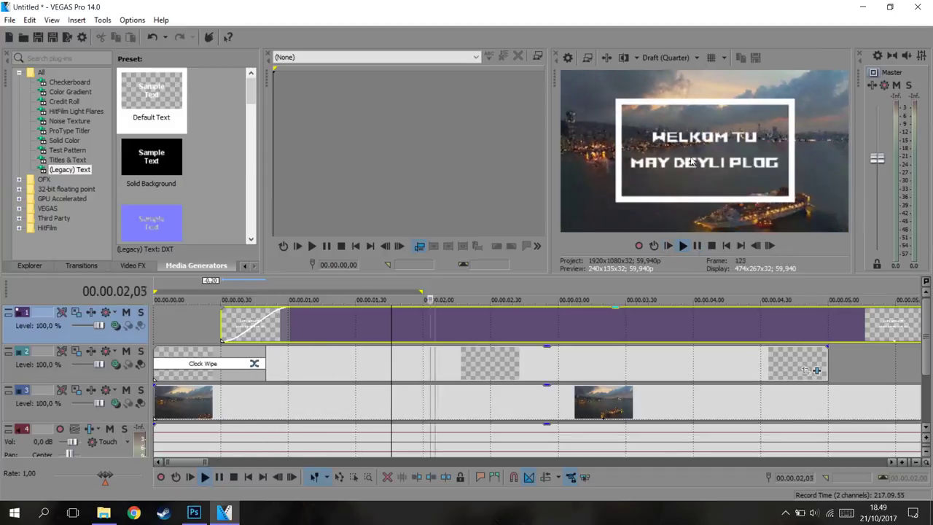
left_click(697, 246)
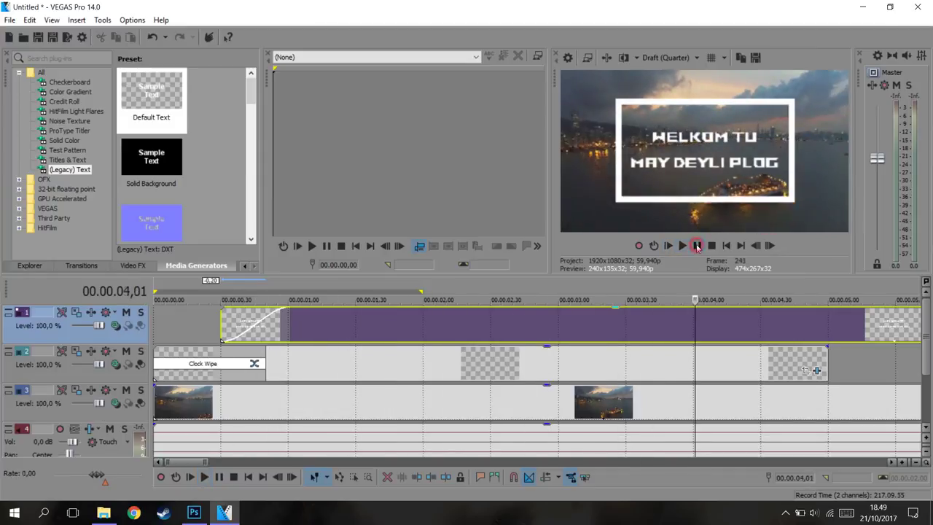
Extend the end of the rectangle event on the second track to about 10 seconds on the timeline
scroll(334, 385, "down", 5)
left_click_drag(318, 359, 488, 359)
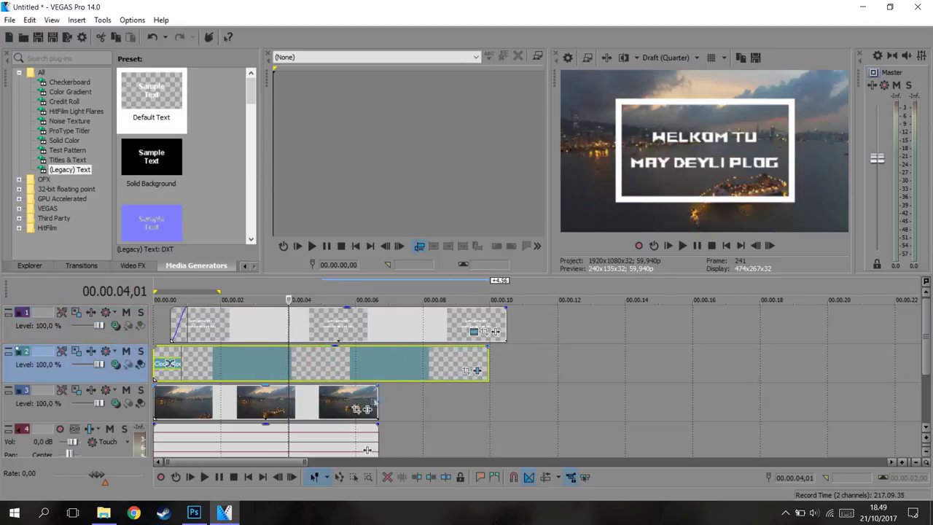